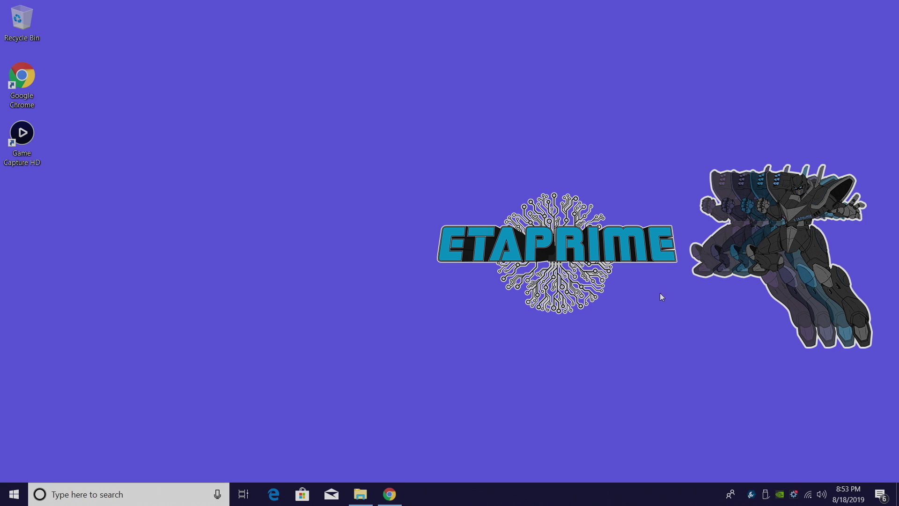
- Bring back the File Explorer window showing the empty SD card and close it
click(361, 494)
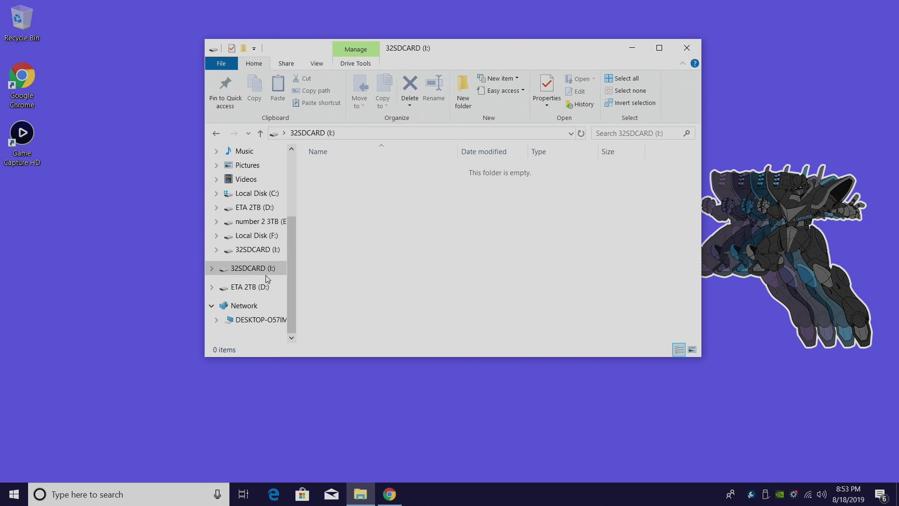
click(687, 48)
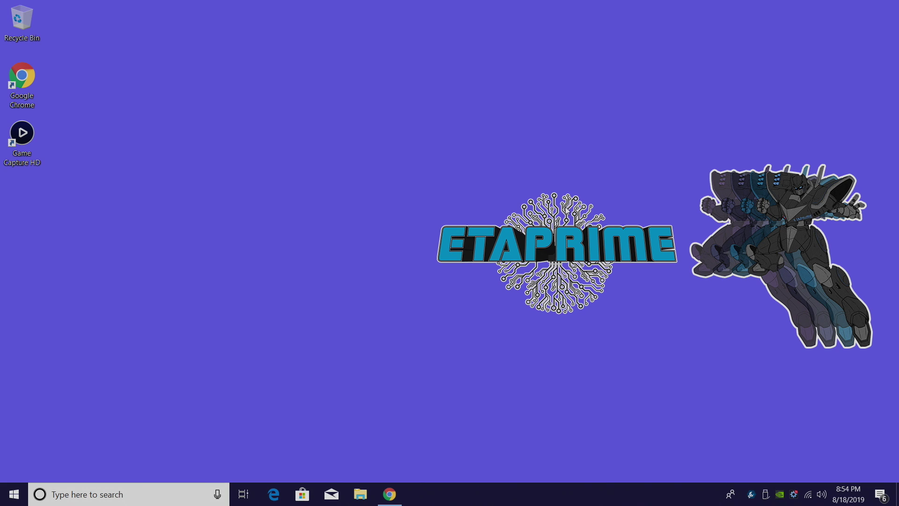
click(390, 494)
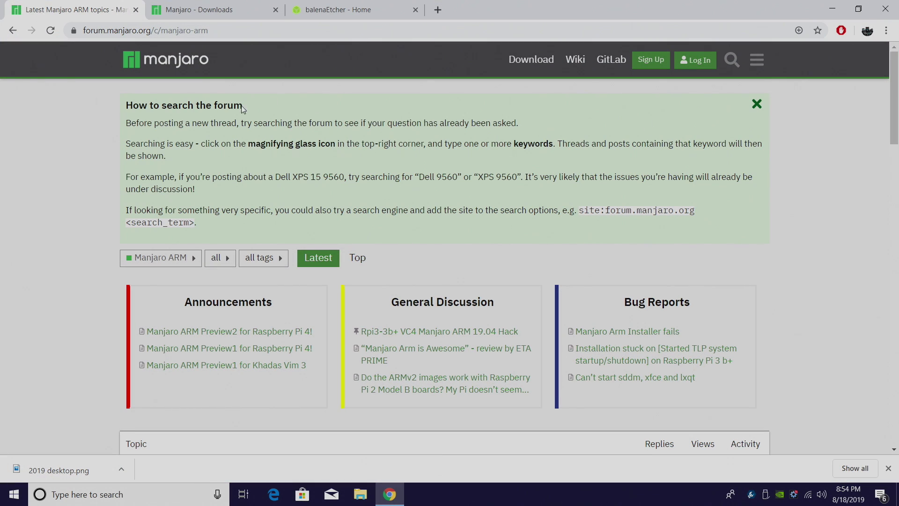
scroll(94, 184, down, 20)
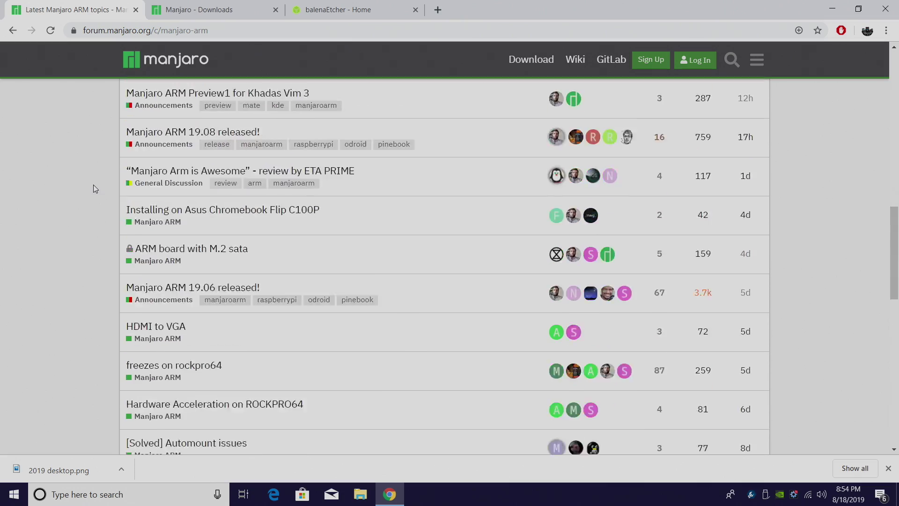
scroll(91, 183, down, 6)
scroll(91, 184, up, 15)
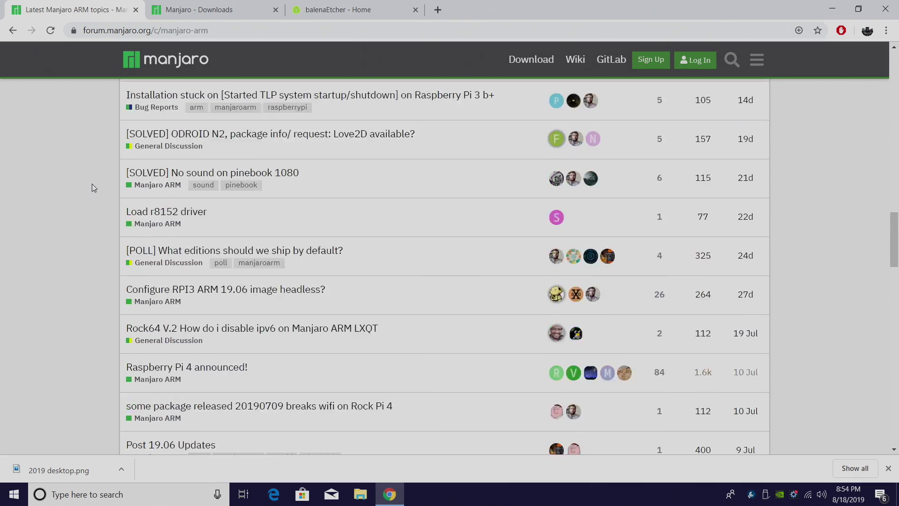
scroll(94, 183, up, 10)
scroll(94, 183, down, 4)
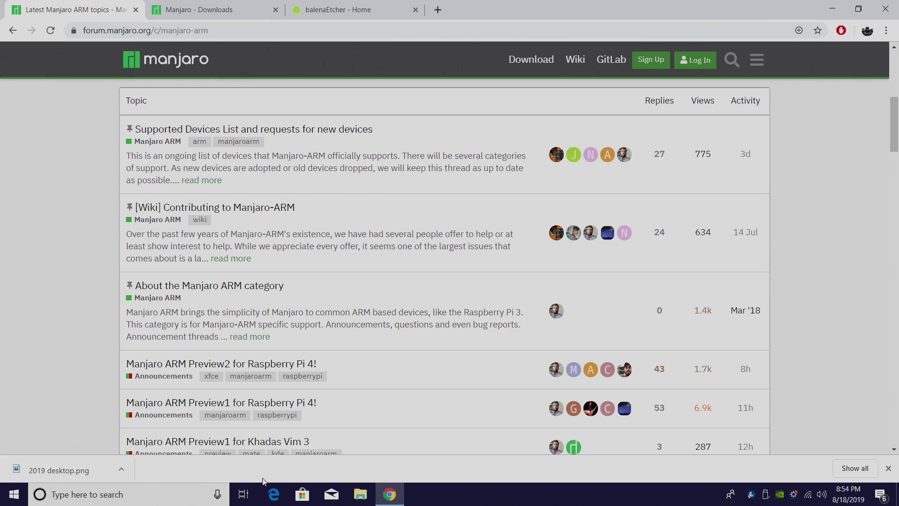
scroll(389, 259, down, 2)
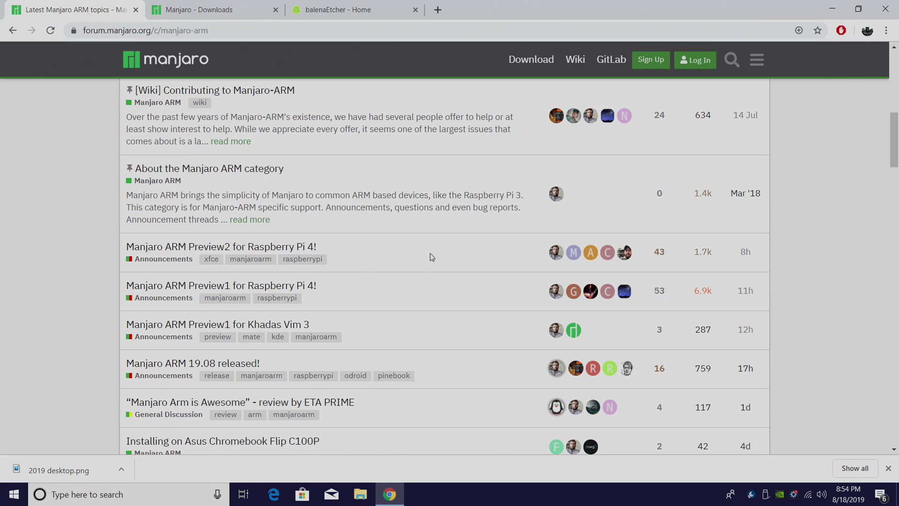
scroll(421, 248, down, 4)
scroll(422, 274, up, 12)
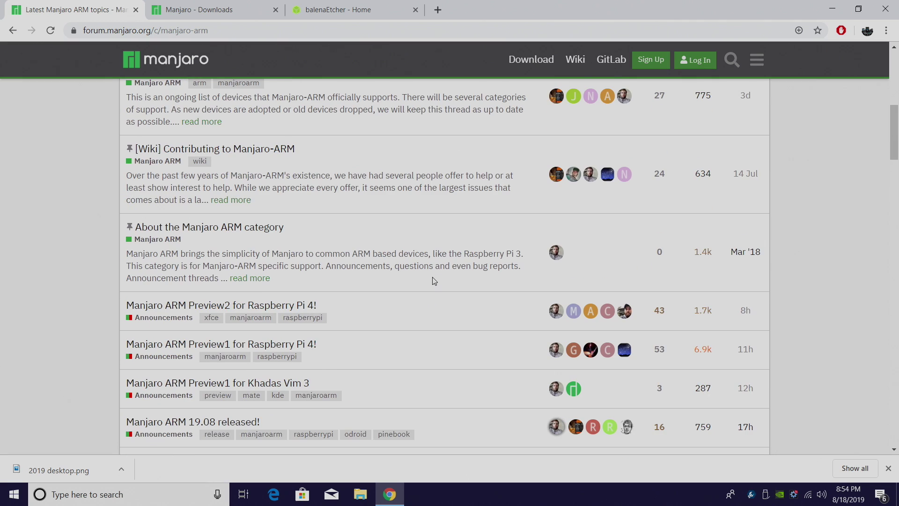
- Download the Raspberry Pi 4 XFCE image Manjaro-ARM-xfce-rpi4-19.08.img.xz from OSDN
click(198, 9)
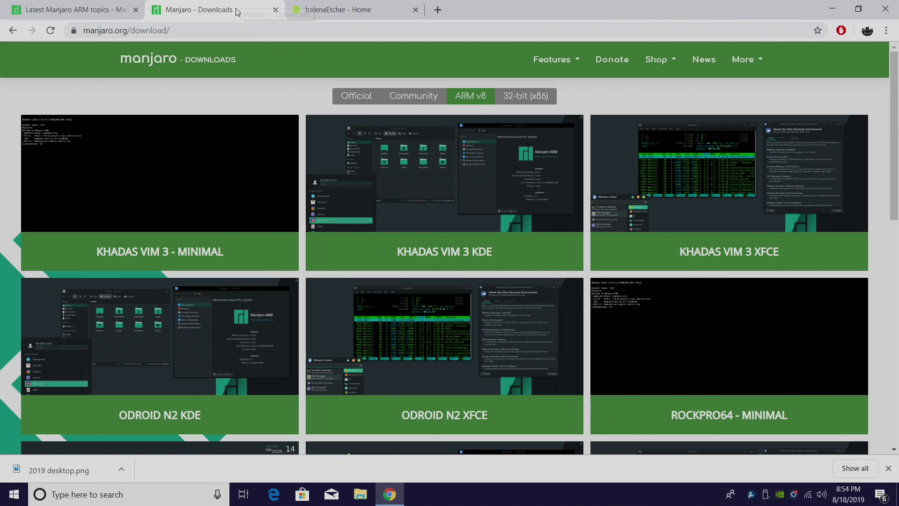
scroll(887, 197, down, 8)
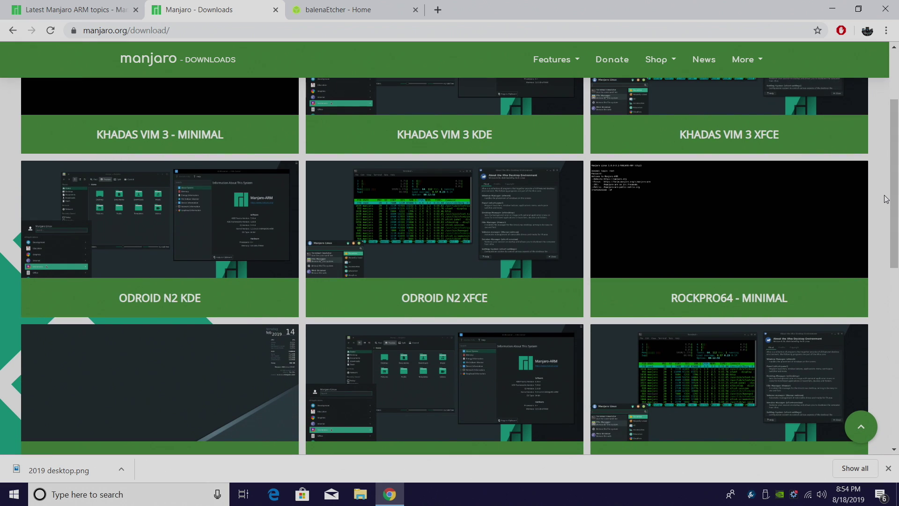
scroll(887, 198, down, 3)
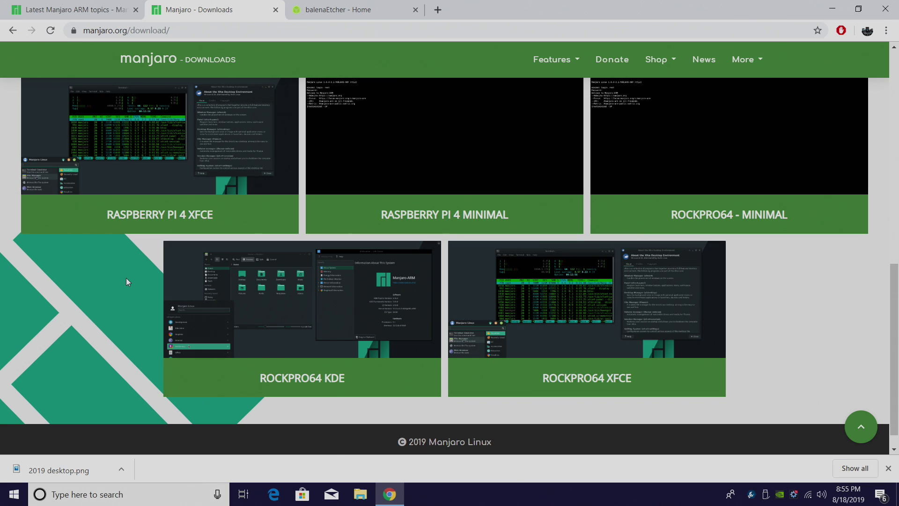
mouse_move(209, 217)
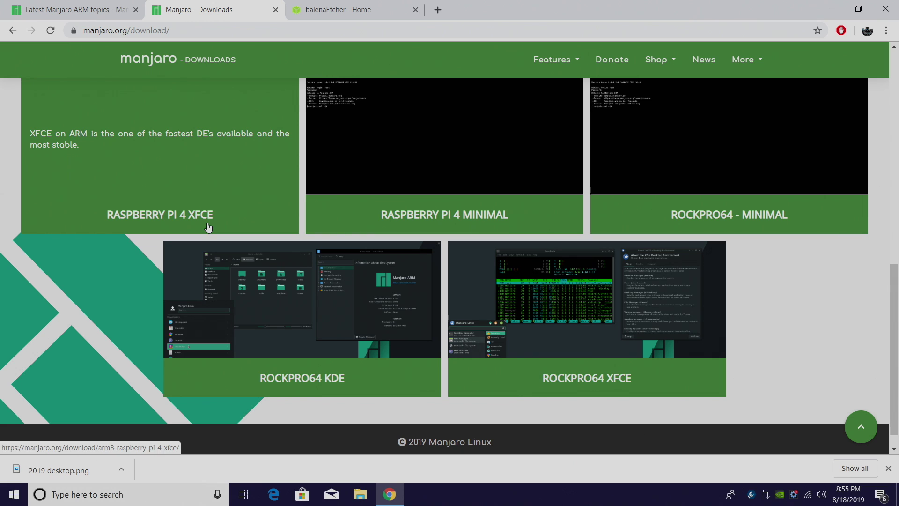
click(209, 227)
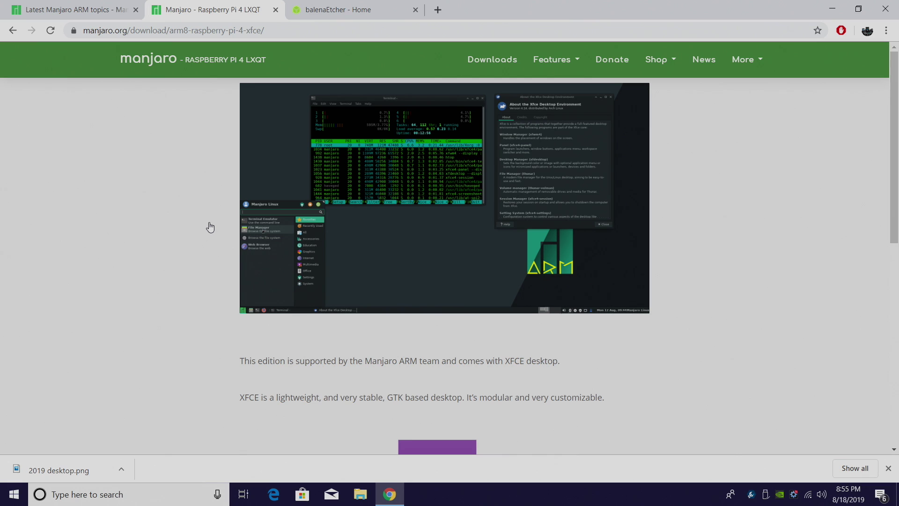
scroll(210, 229, down, 7)
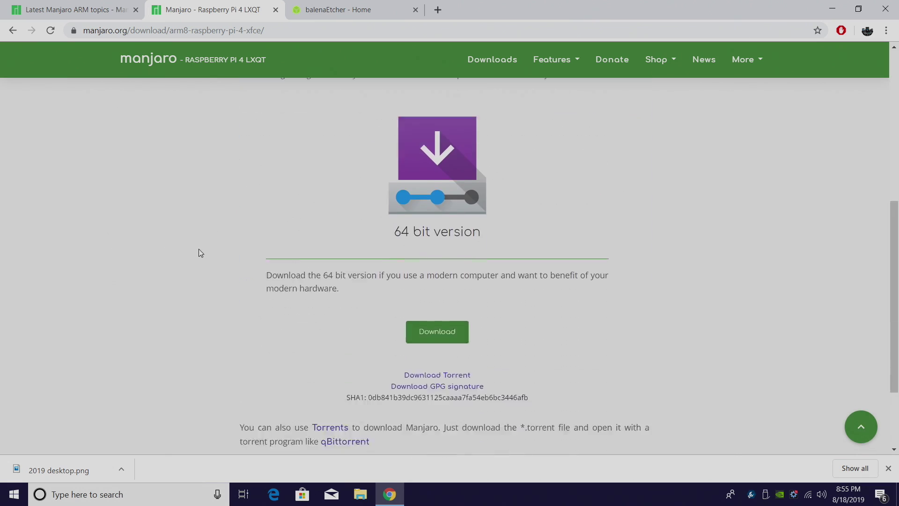
click(436, 255)
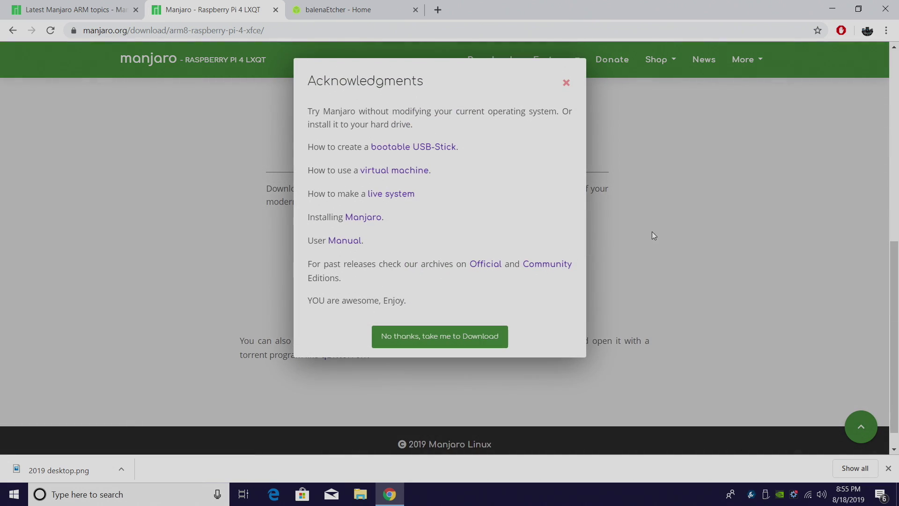
click(454, 338)
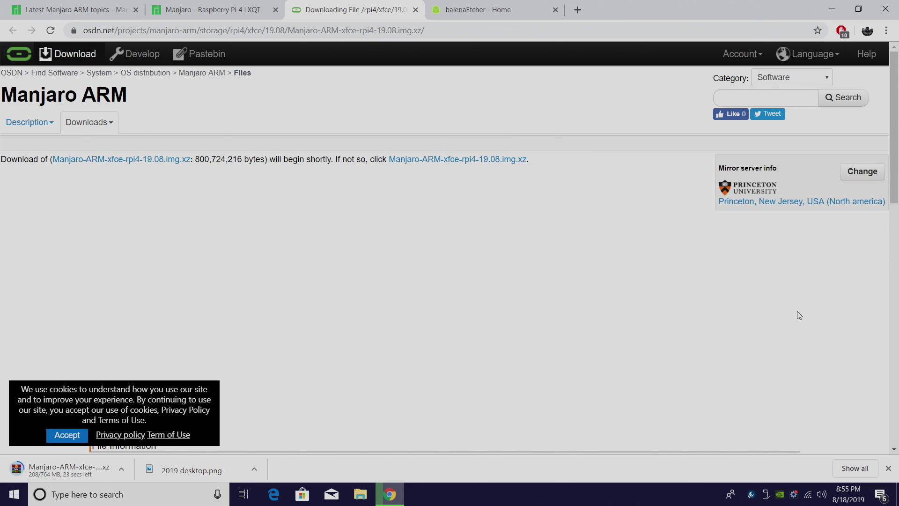
- Download Etcher for Windows (Portable) from the balenaEtcher site, then minimize Chrome
click(519, 10)
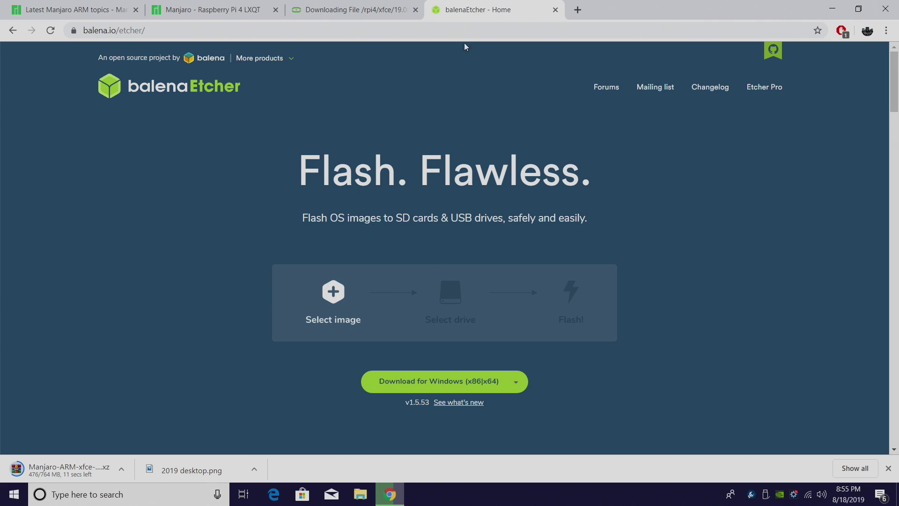
scroll(634, 198, down, 3)
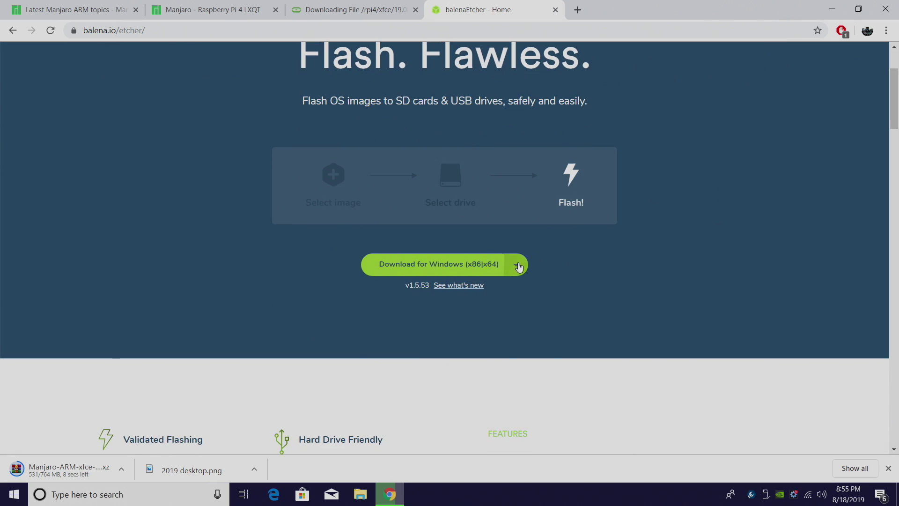
click(516, 265)
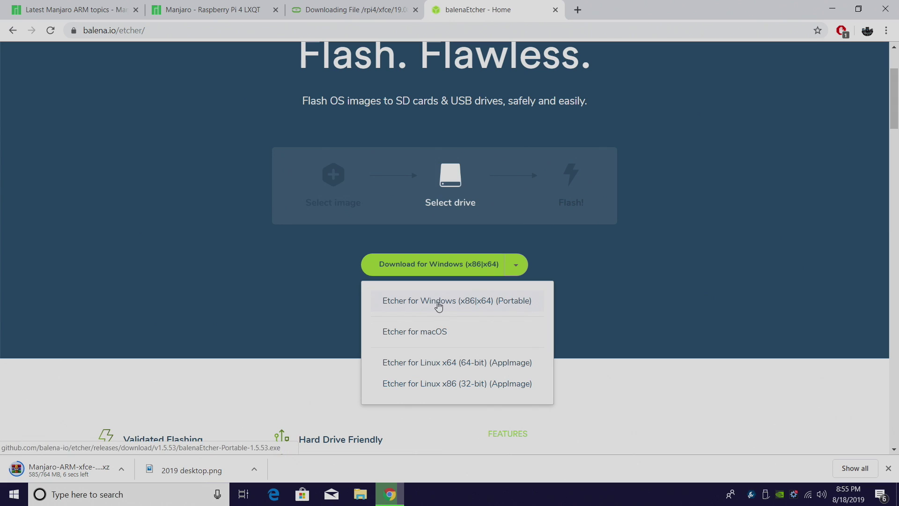
click(523, 310)
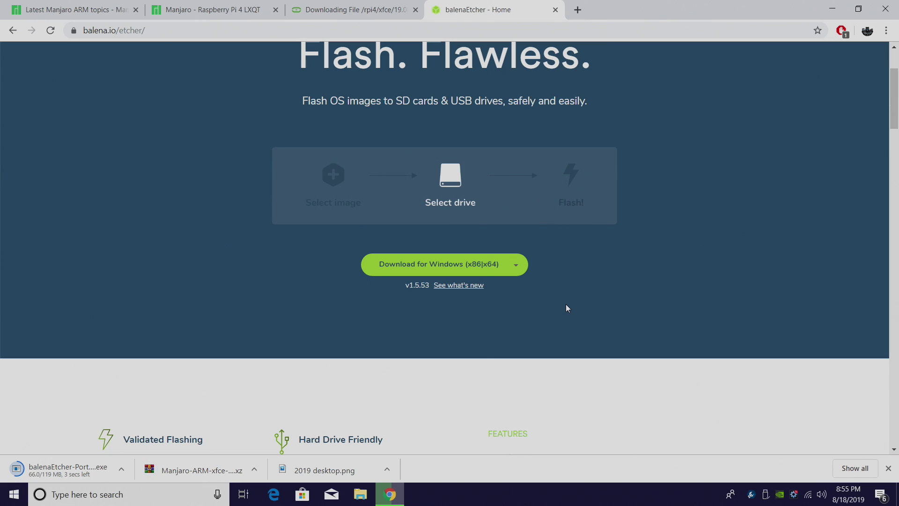
key(super+Down)
key(super+Down)
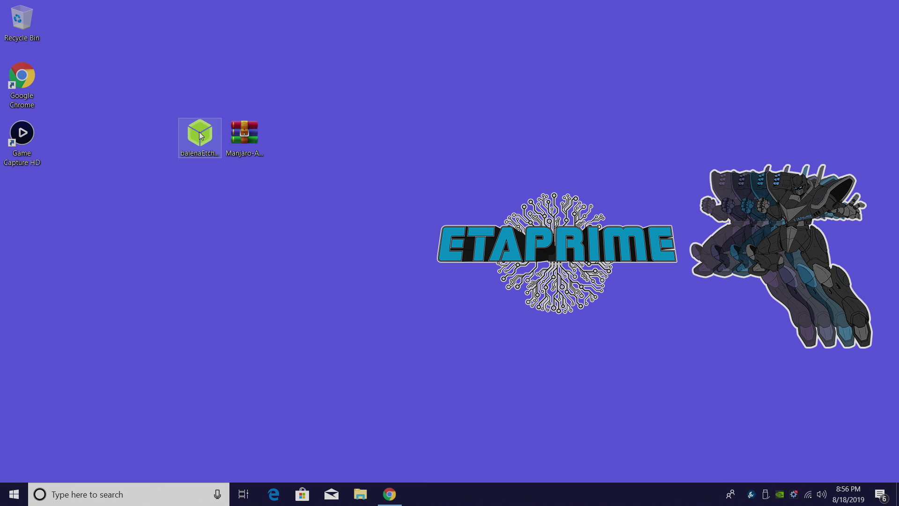
- Launch the portable balenaEtcher and load the Manjaro ARM .img.xz image
click(260, 152)
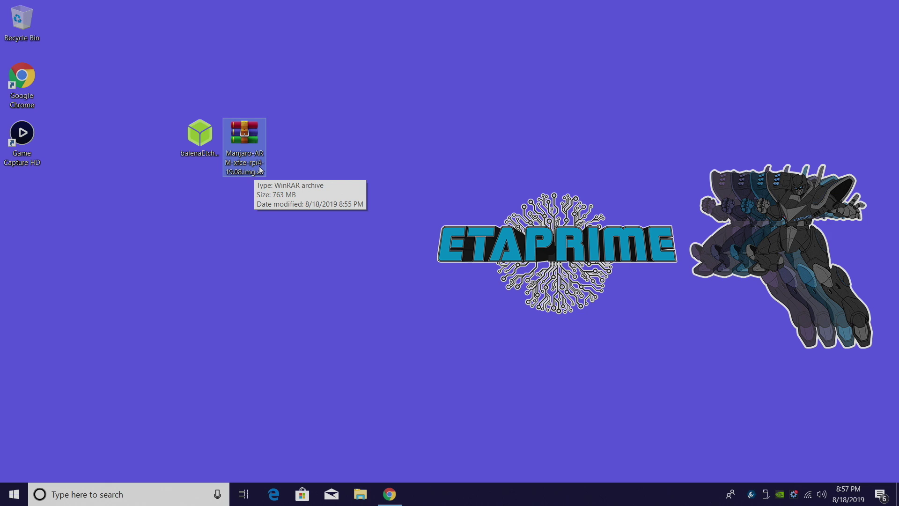
click(203, 148)
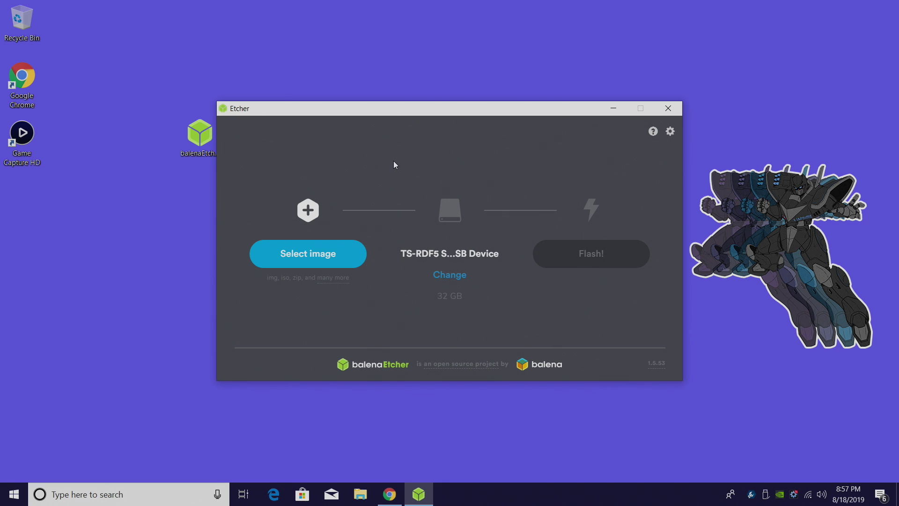
click(321, 255)
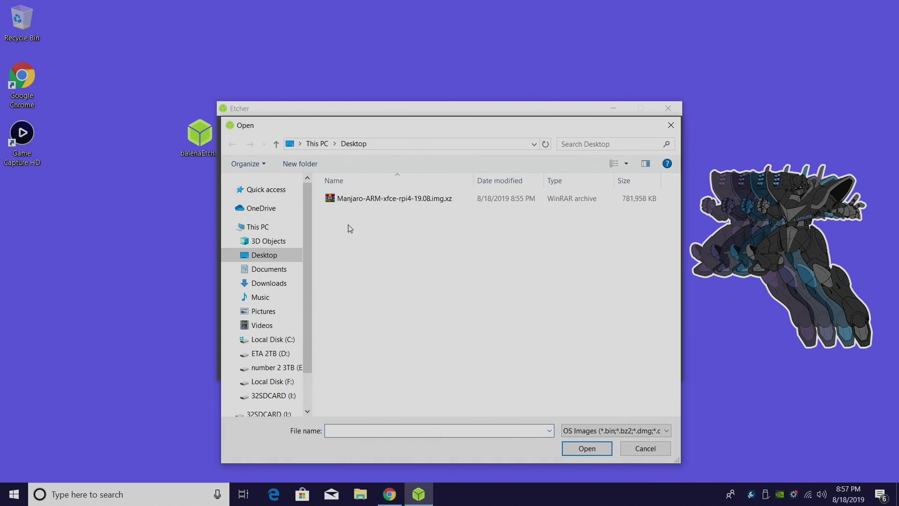
double_click(412, 202)
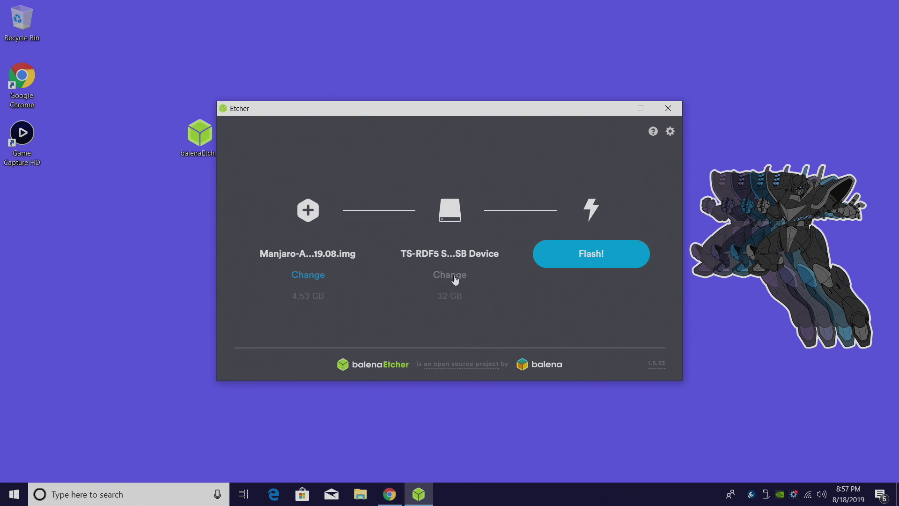
- Confirm the TS-RDF5 SD card as the target drive and start flashing
click(452, 276)
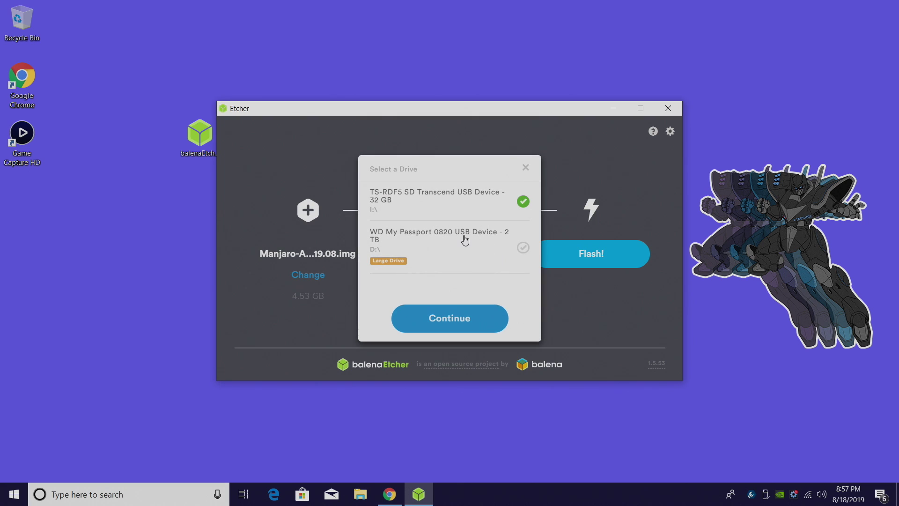
click(419, 213)
click(431, 221)
click(450, 319)
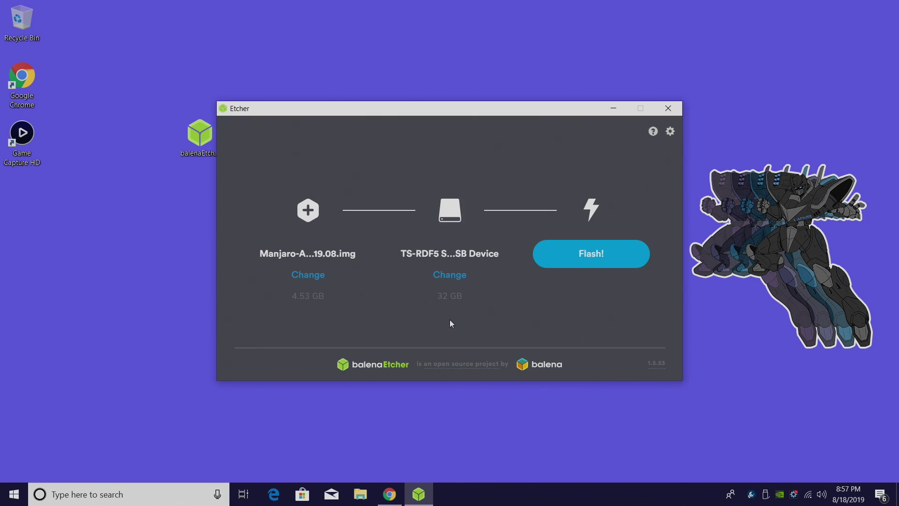
click(610, 255)
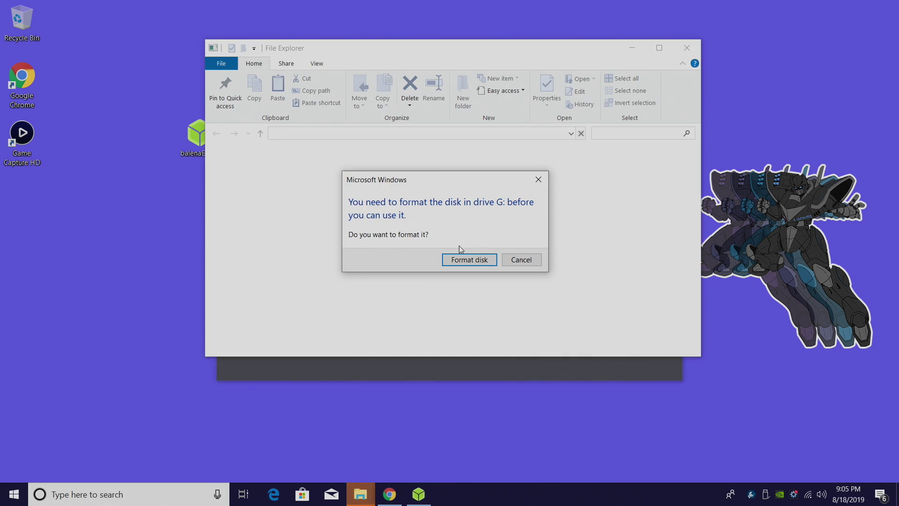
- Decline formatting the flashed card, dismiss the drive error, and move Etcher aside
click(530, 262)
click(567, 256)
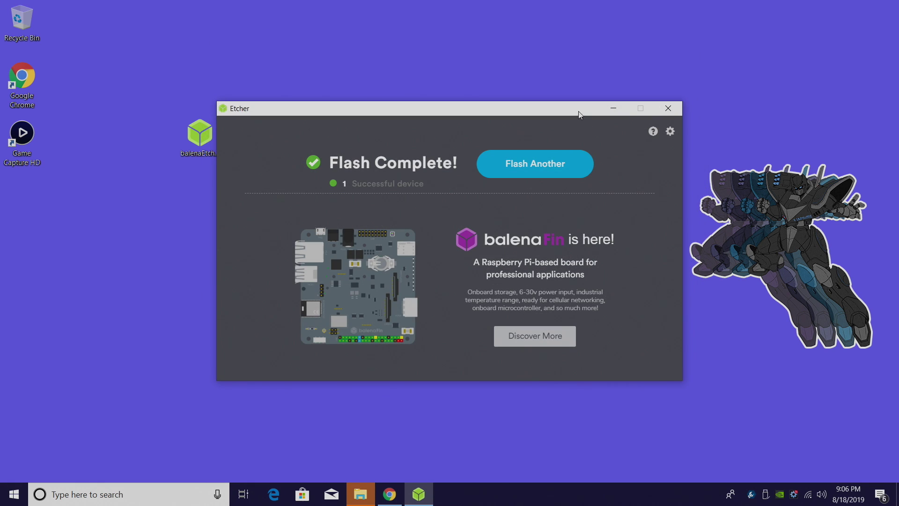
drag(577, 112, 682, 63)
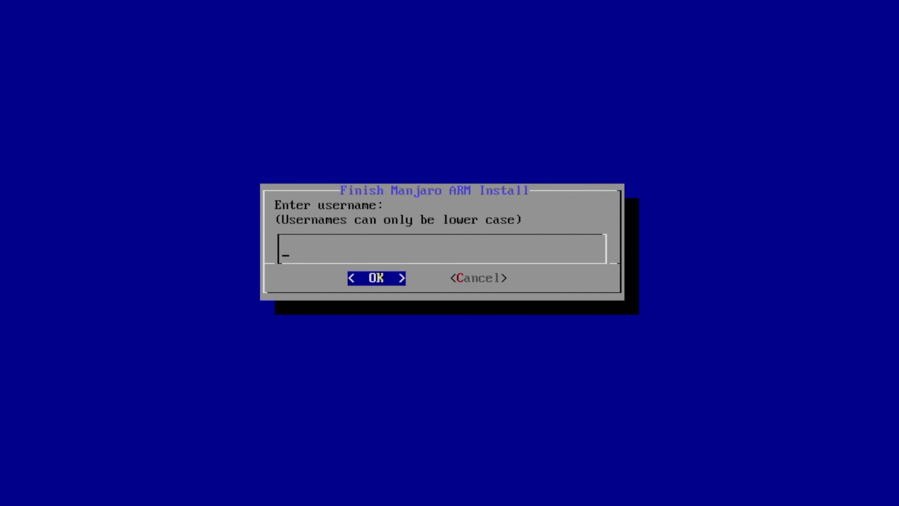
- Enter the new account's username and accept no additional groups
text(etaprime)
key(Return)
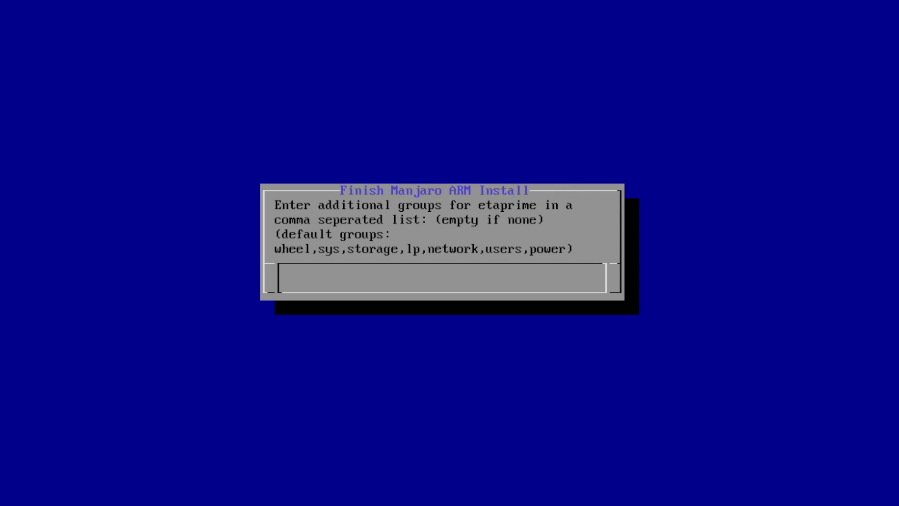
key(Return)
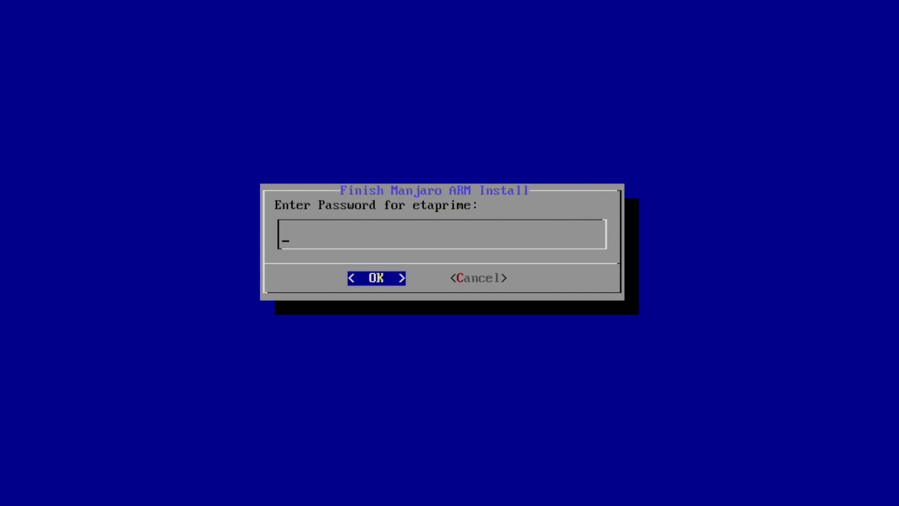
- Set and confirm the user password, then enter the root password
text(********)
key(Return)
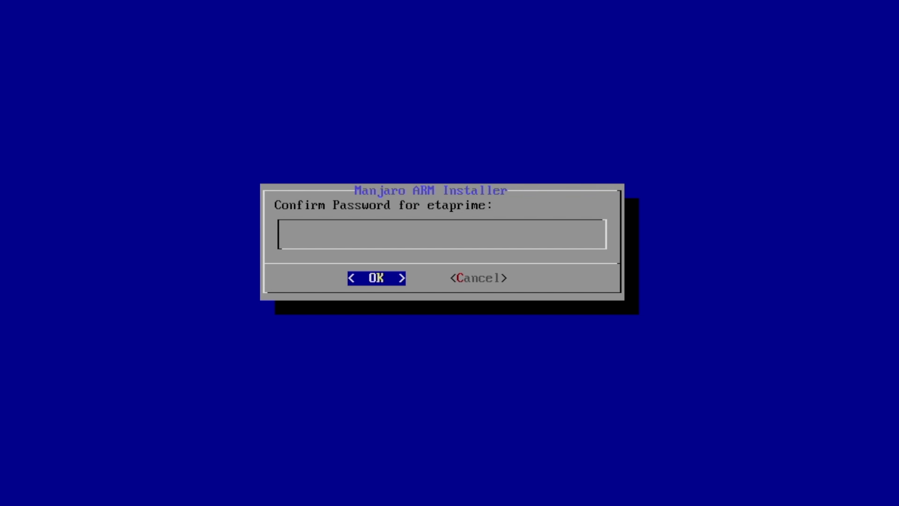
text(********)
key(Return)
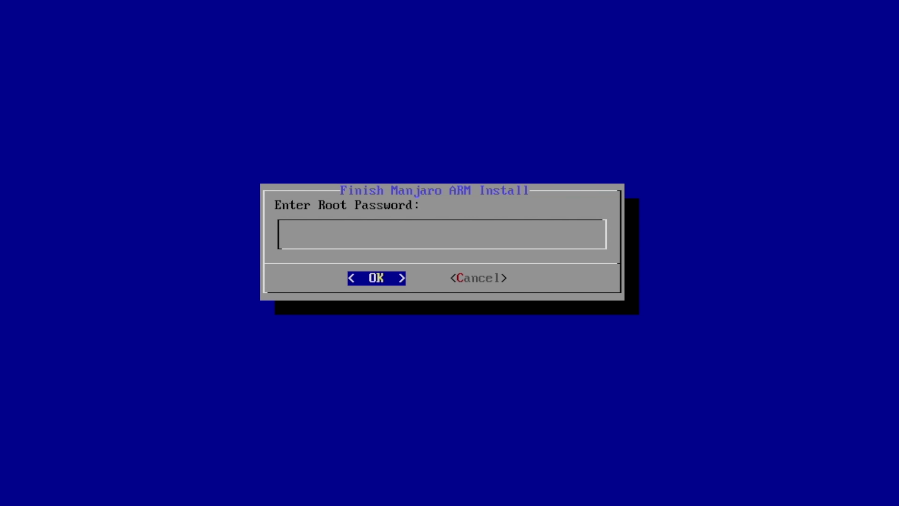
text(***)
key(Return)
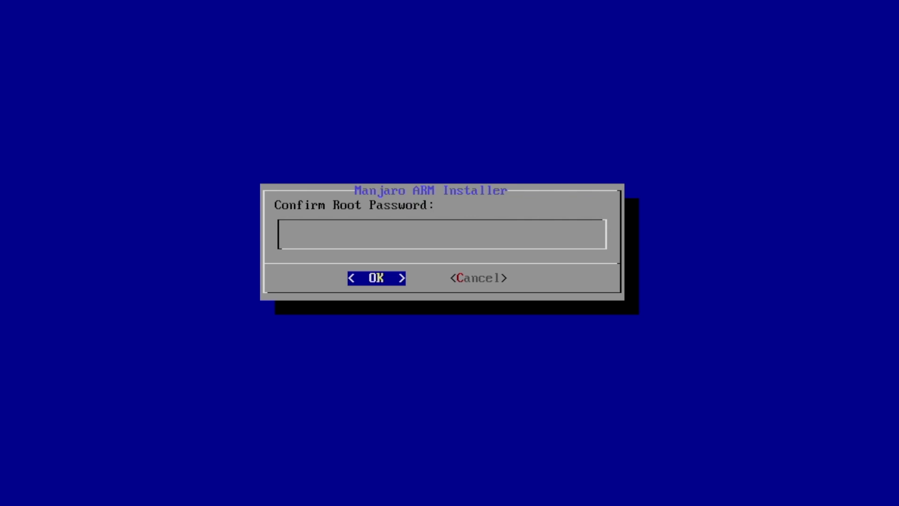
- Confirm the root password and choose the America/Dawson_Creek timezone
text(***)
key(Return)
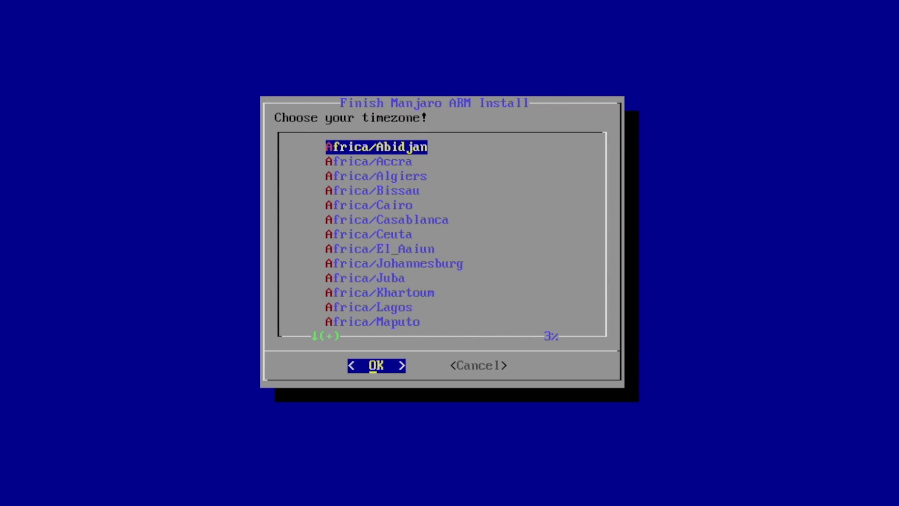
key(Down)
key(Down)
key(Down)
key(Down)
key(Down)
key(Down)
key(Down)
key(Down)
key(Down)
key(Down)
key(Down)
key(Down)
key(Down)
key(Down)
key(Down)
key(Down)
key(Down)
key(Down)
key(Down)
key(Down)
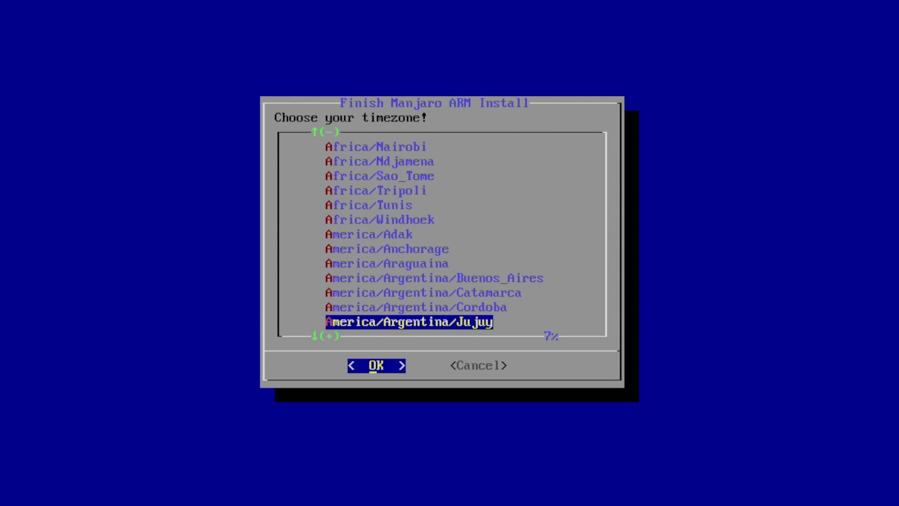
key(Down)
key(Down)
key(Down)
key(Down)
key(Down)
key(Down)
key(Down)
key(Down)
key(Down)
key(Down)
key(Down)
key(Down)
key(Down)
key(Return)
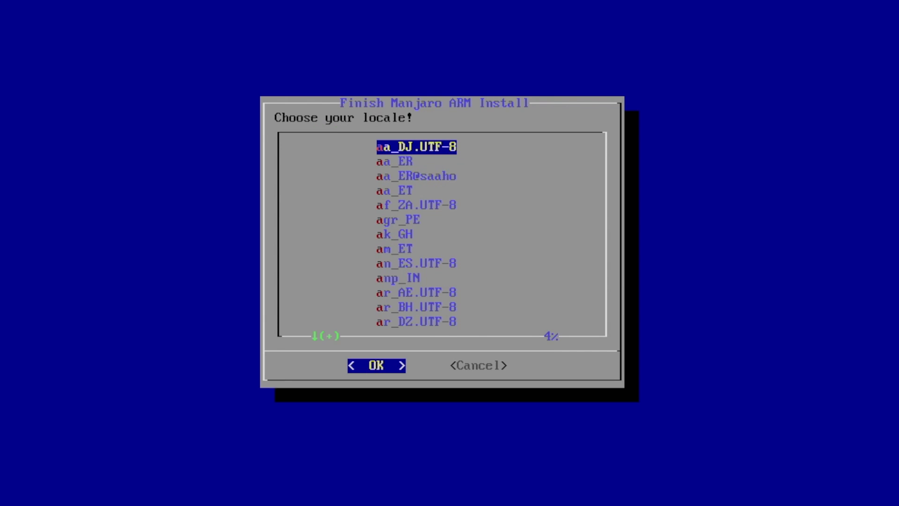
- Select the en_CA.UTF-8 locale and the us keyboard layout
key(Down)
key(Down)
key(Down)
key(Down)
key(Down)
key(Down)
key(Down)
key(Down)
key(Down)
key(Down)
key(Down)
key(Down)
key(Down)
key(Down)
key(Down)
key(Down)
key(Down)
key(Down)
key(Down)
key(Down)
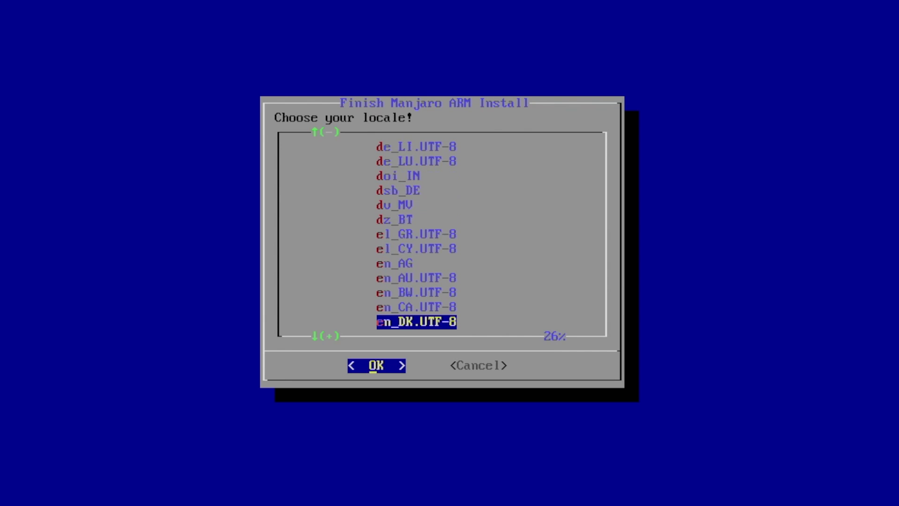
key(Up)
key(Up)
key(Up)
key(Up)
key(Up)
key(Up)
key(Up)
key(Return)
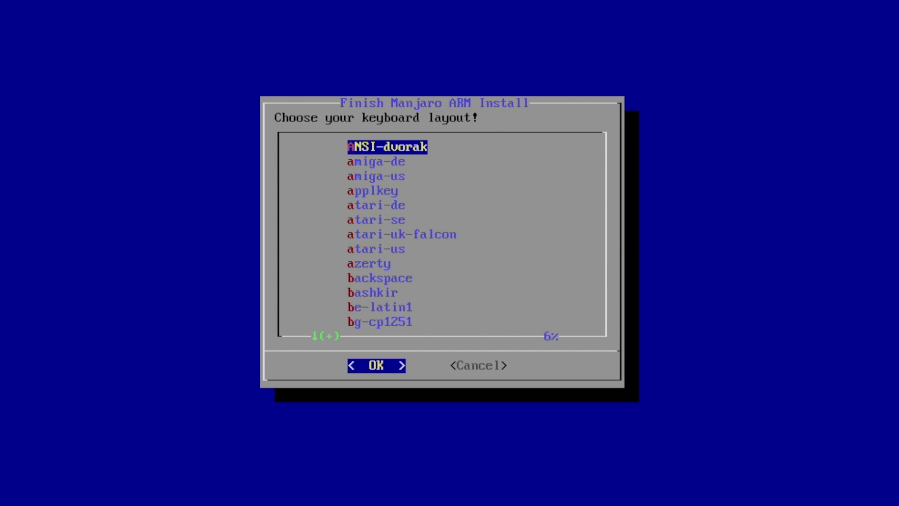
key(Down)
key(Down)
key(Down)
key(Up)
key(Up)
key(Up)
key(u)
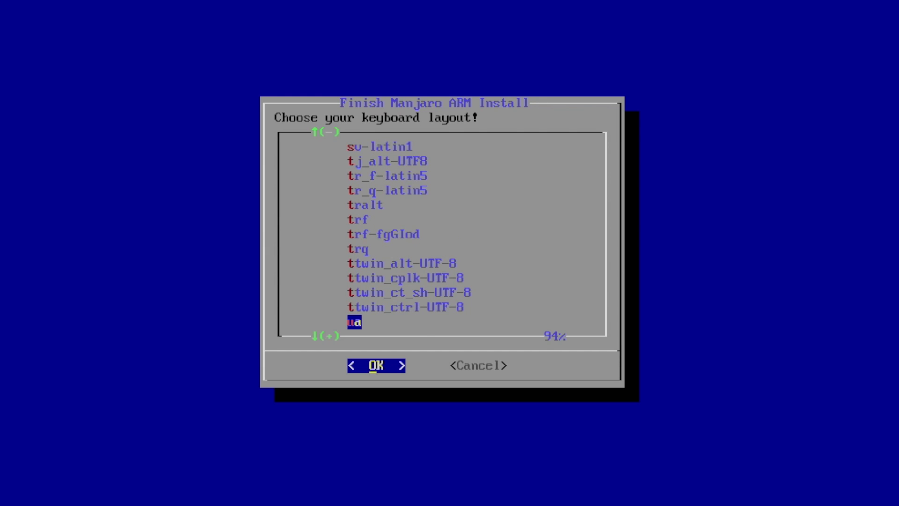
key(Down)
key(Down)
key(Down)
key(Down)
key(Down)
key(Down)
key(Down)
key(Down)
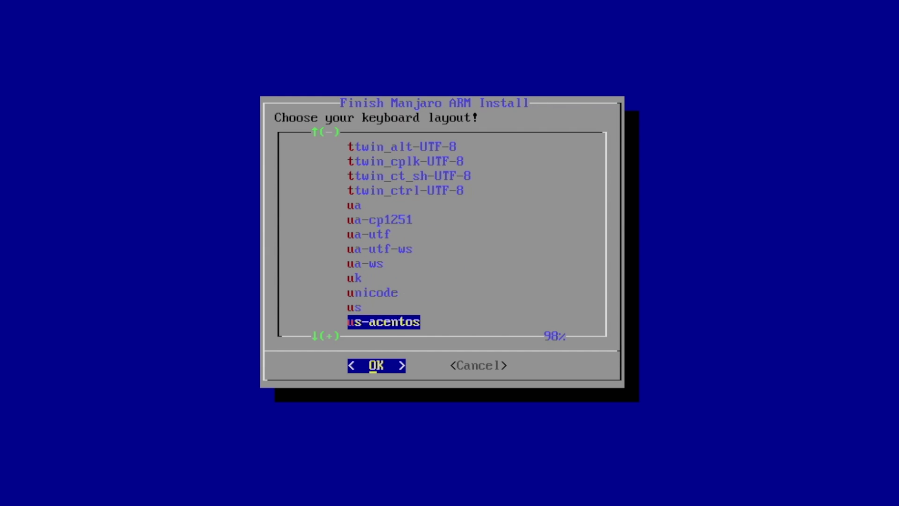
key(Up)
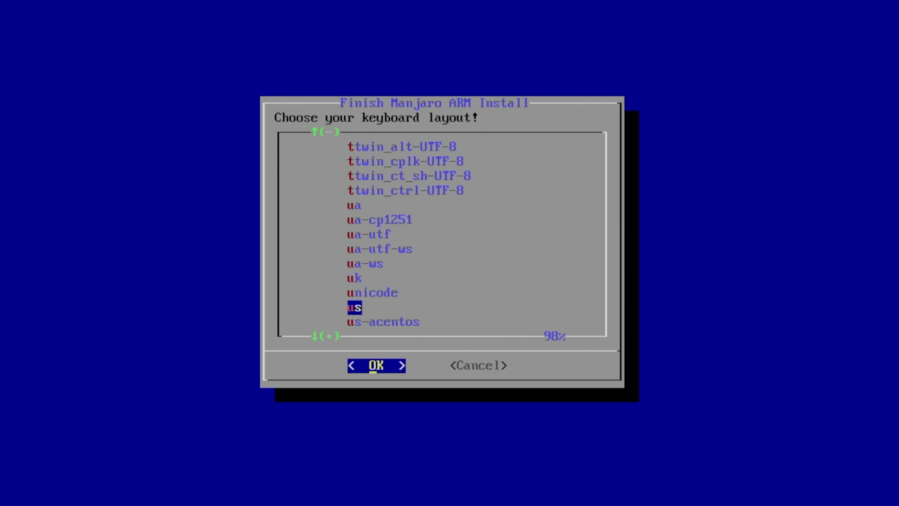
key(Return)
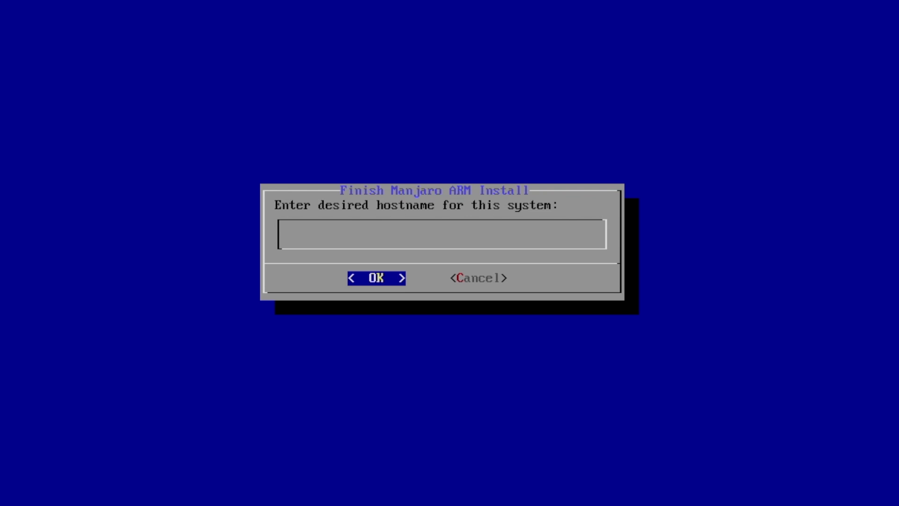
- Set the hostname to pi4 and confirm the install settings
text(pi4)
key(Return)
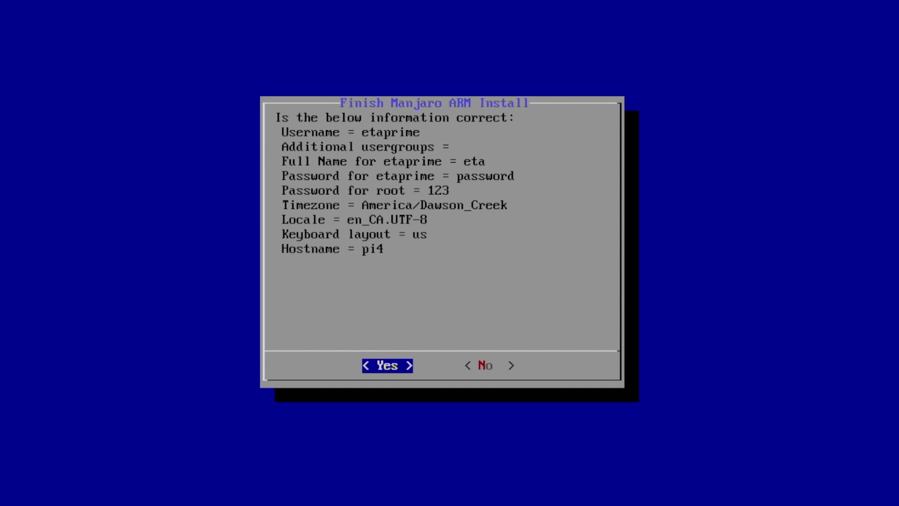
key(Return)
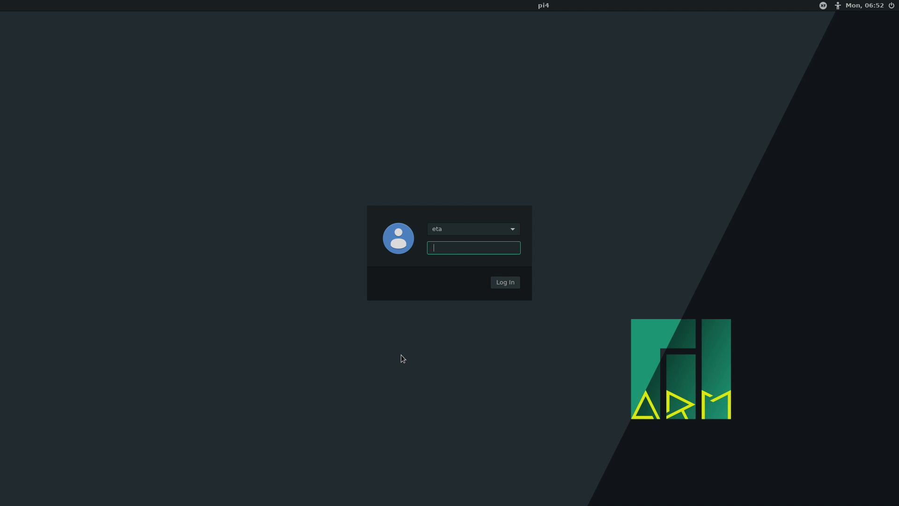
- Log in to the Manjaro XFCE desktop with the user password and list available networks
text(********)
key(Return)
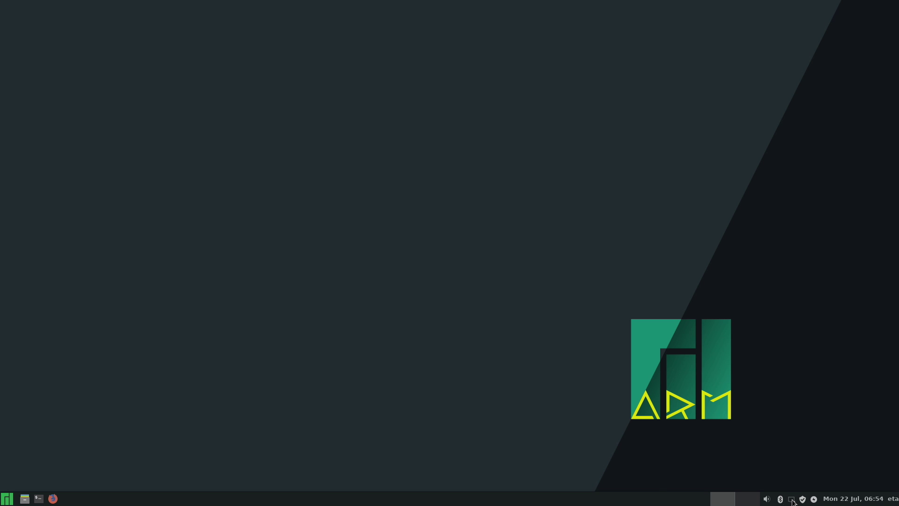
click(792, 500)
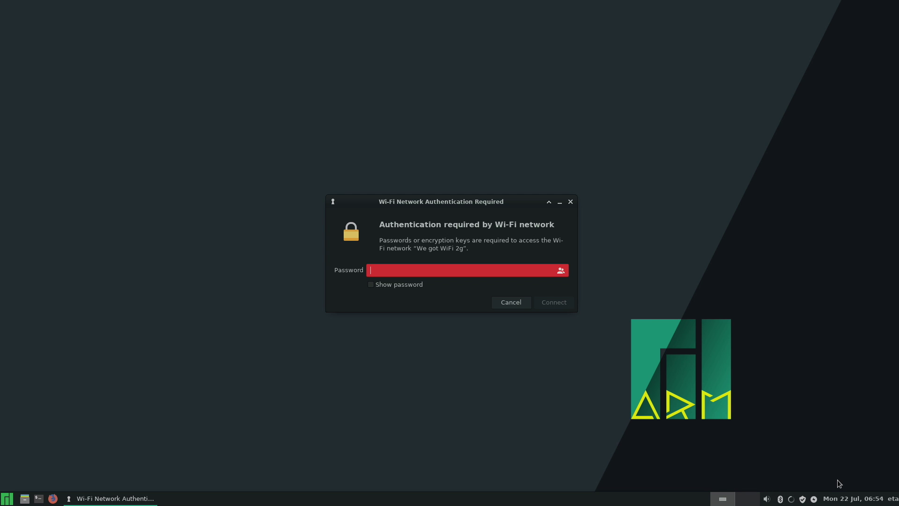
- Connect to the Wi-Fi network with its password and close the dialog
key(Escape)
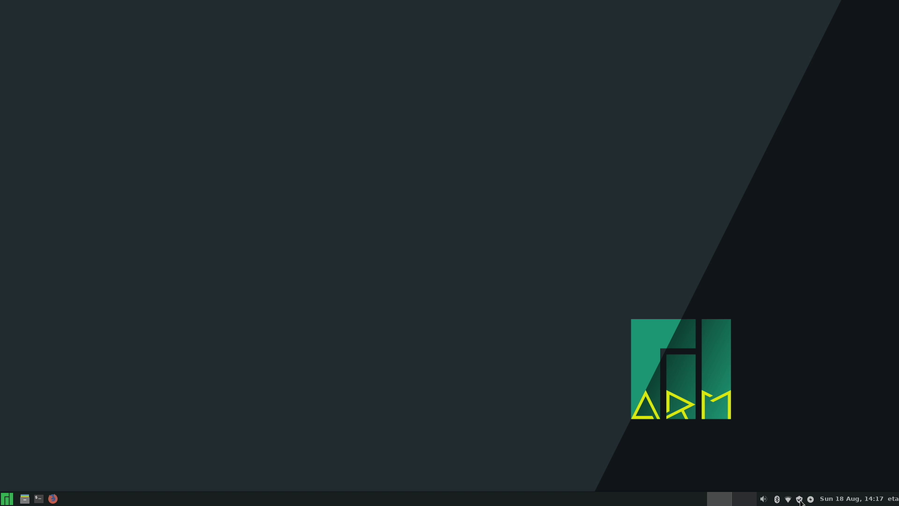
click(799, 499)
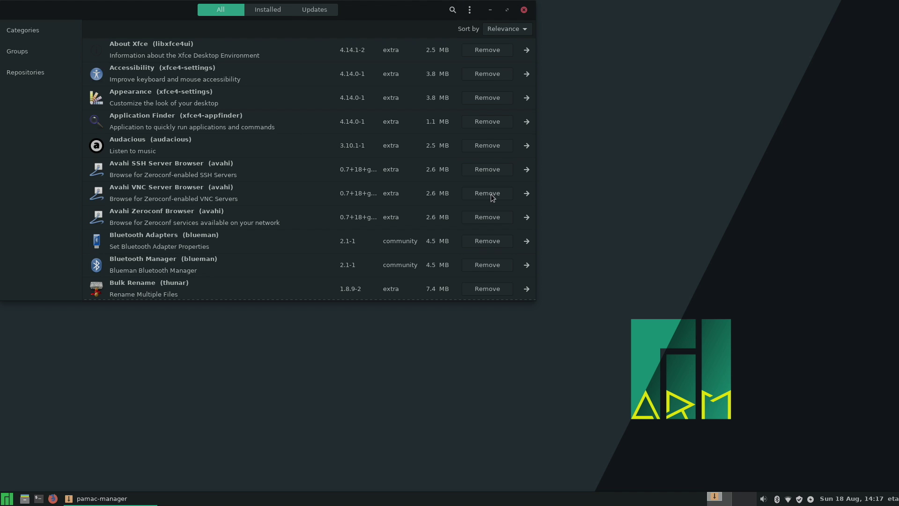
drag(342, 10, 478, 35)
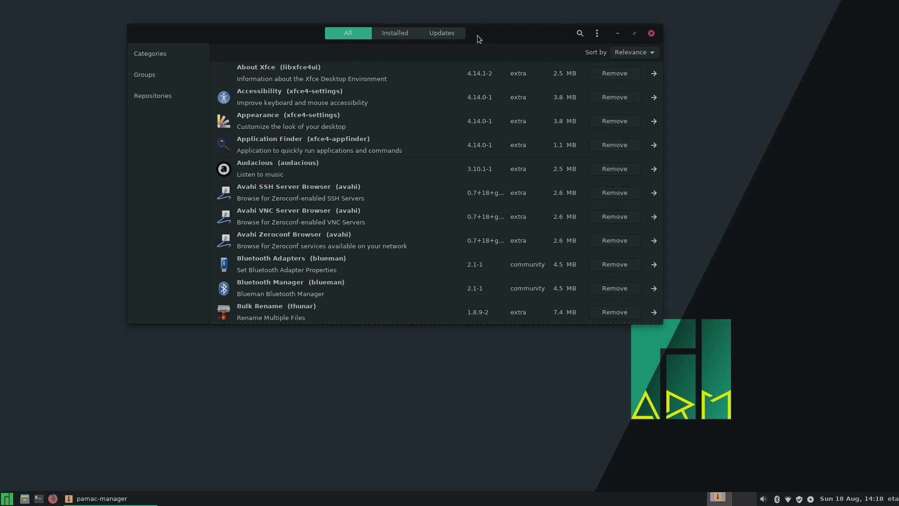
click(440, 33)
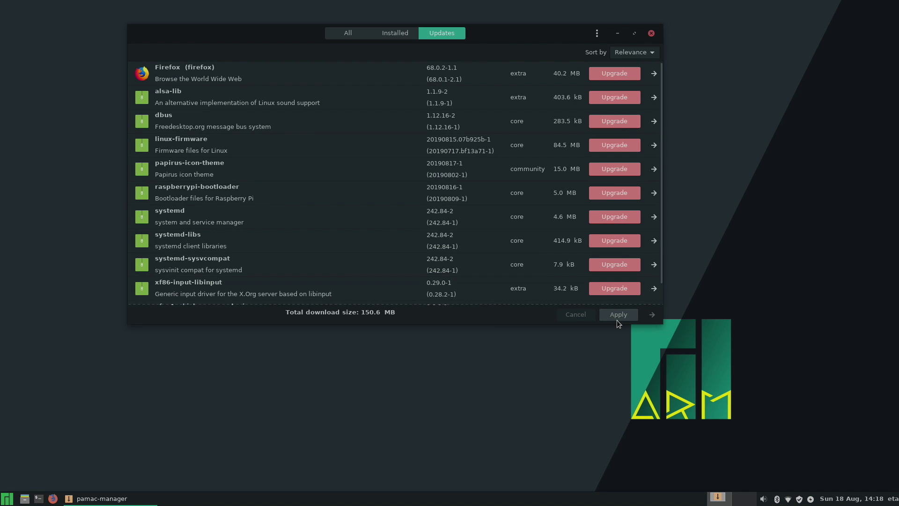
scroll(562, 140, down, 1)
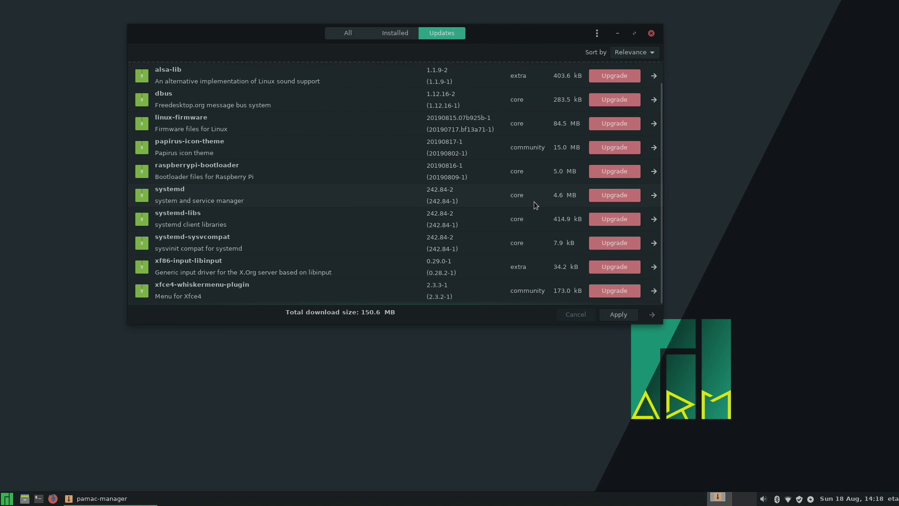
click(652, 35)
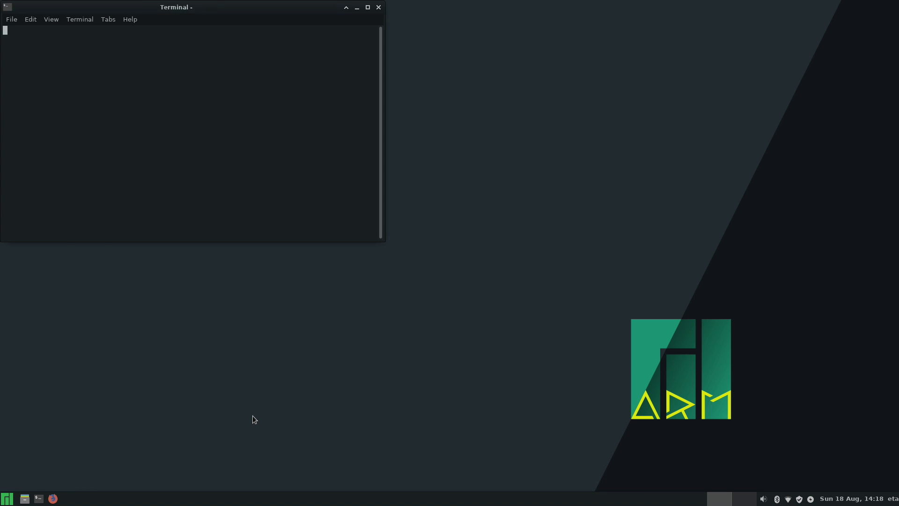
- Run sudo pacman -Syu, enter the admin password, and accept the upgrade with y
drag(339, 25, 572, 56)
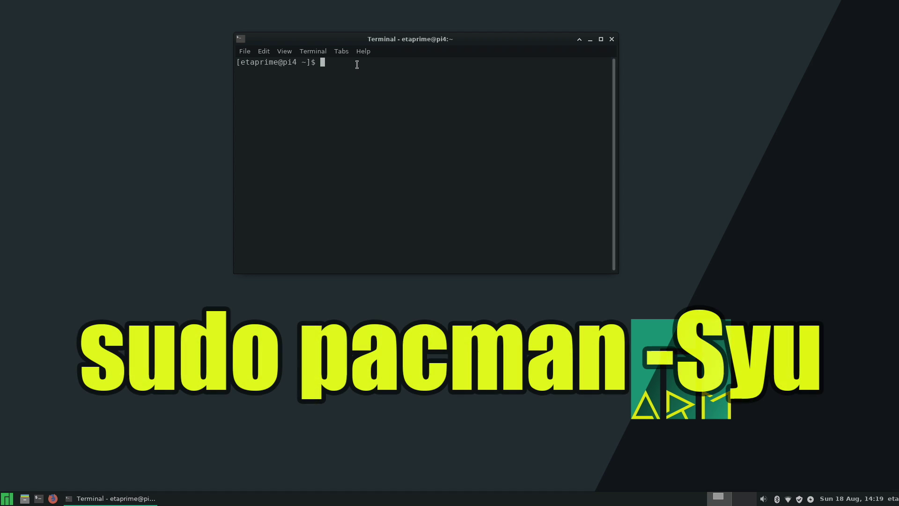
text(sudo pacman -S)
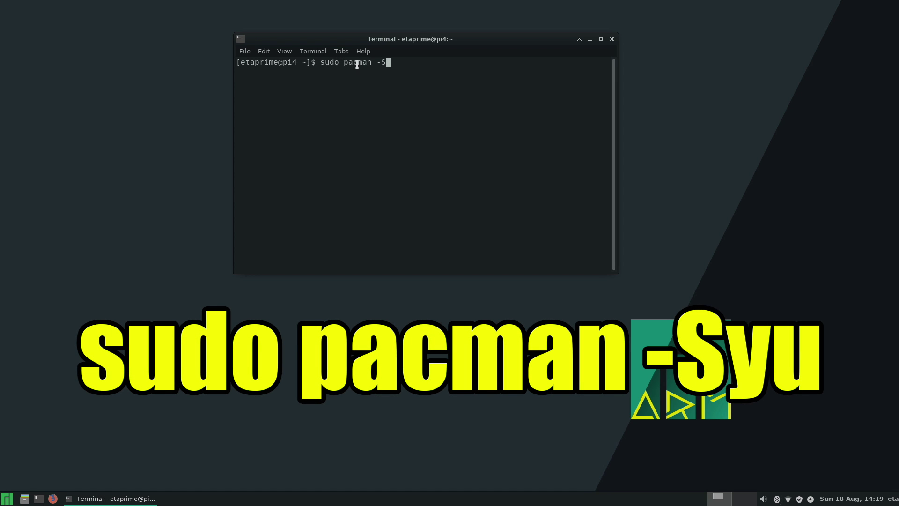
text(yu)
key(Return)
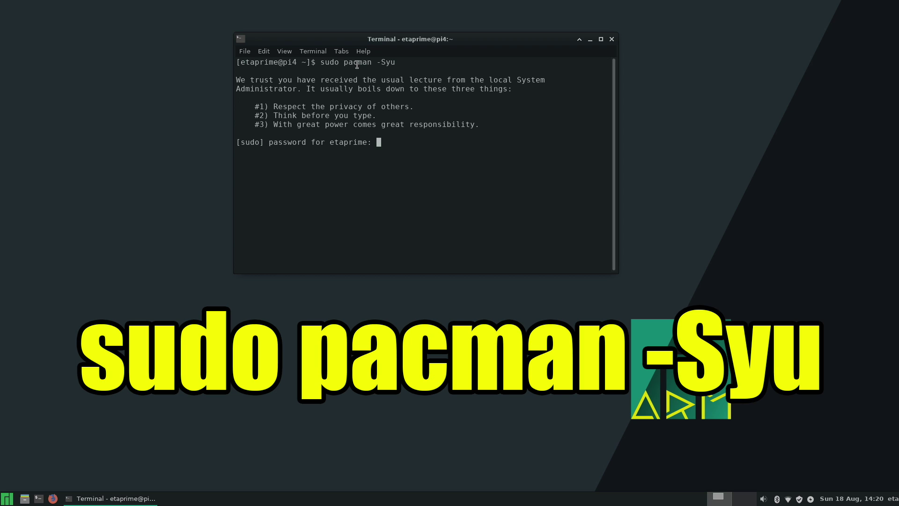
key(Return)
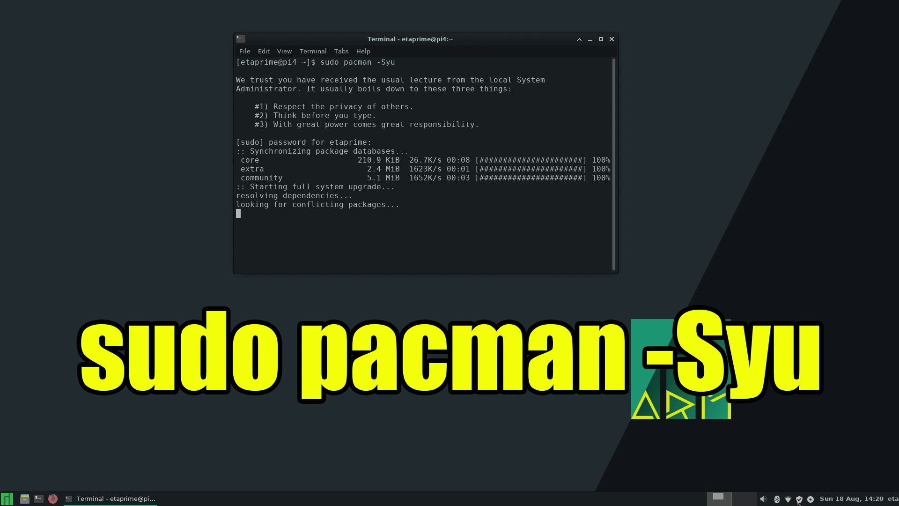
text(y)
key(Return)
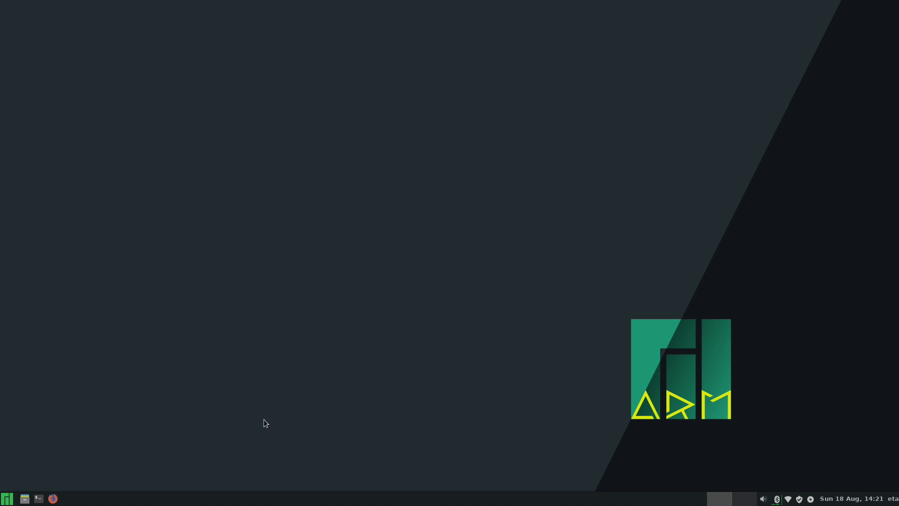
- Open the Manjaro application menu, view the Office category, then close the menu
click(10, 499)
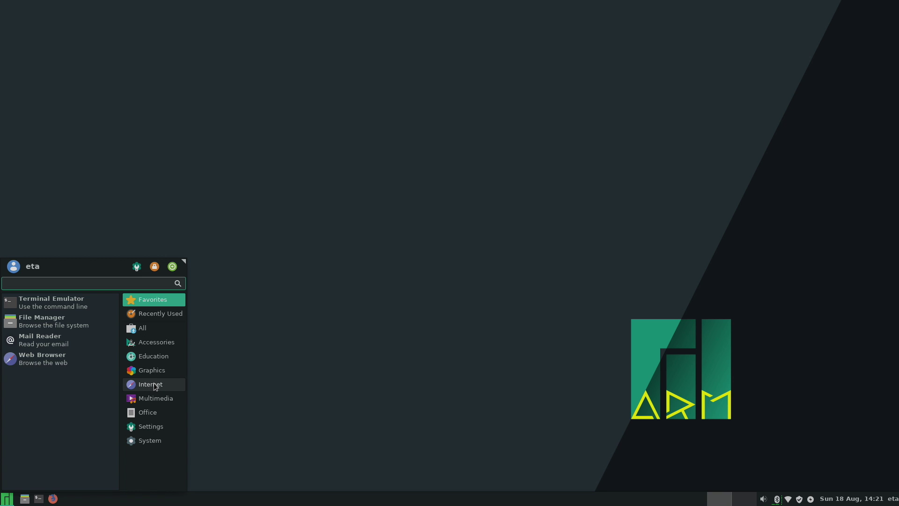
click(141, 413)
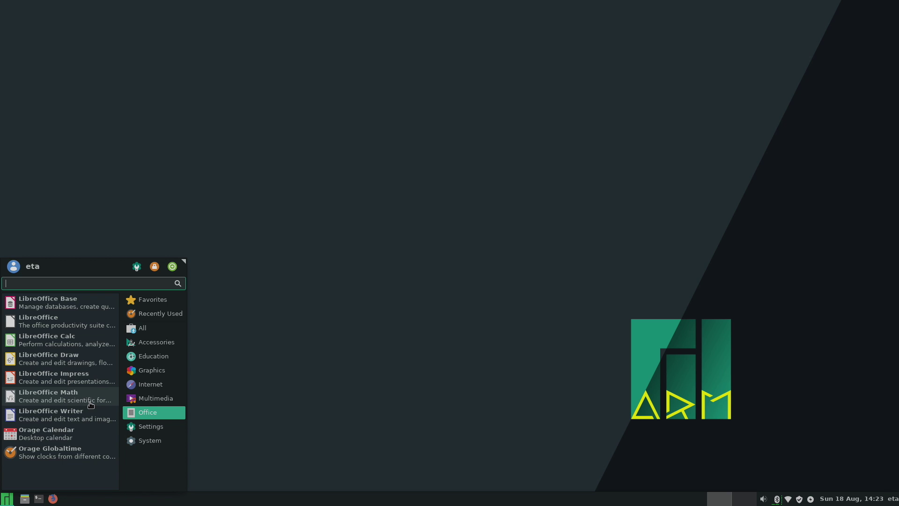
click(278, 325)
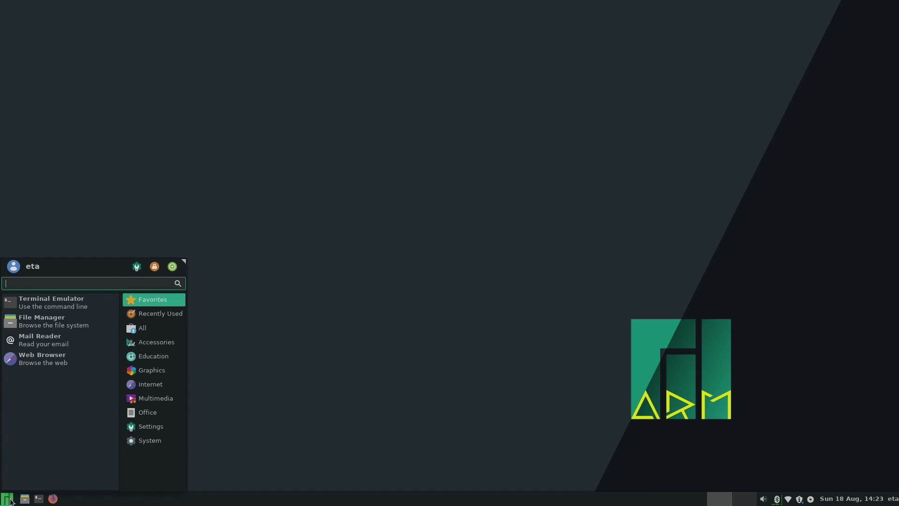
click(153, 443)
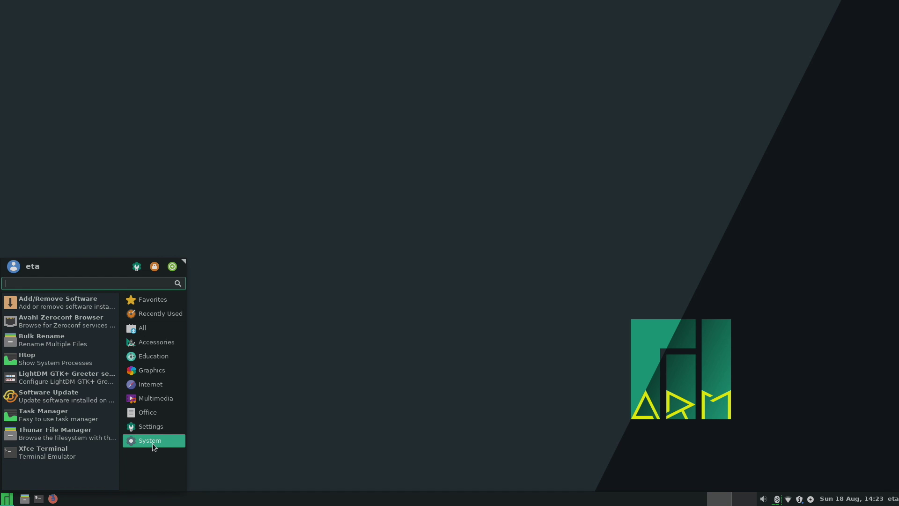
click(77, 311)
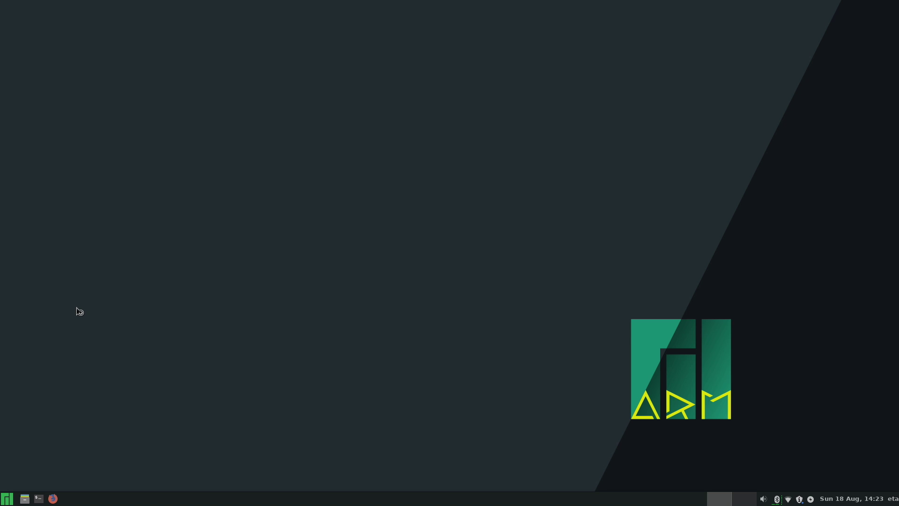
drag(376, 13, 473, 50)
click(551, 47)
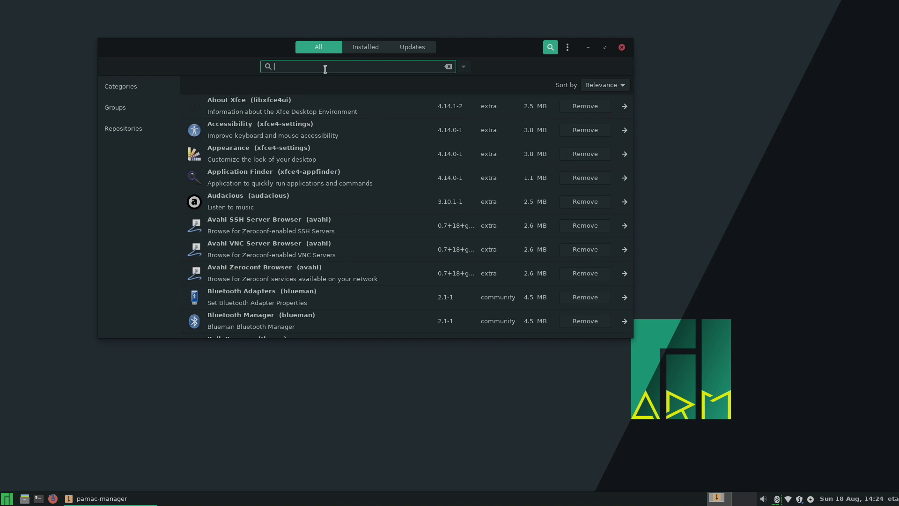
text(gimp)
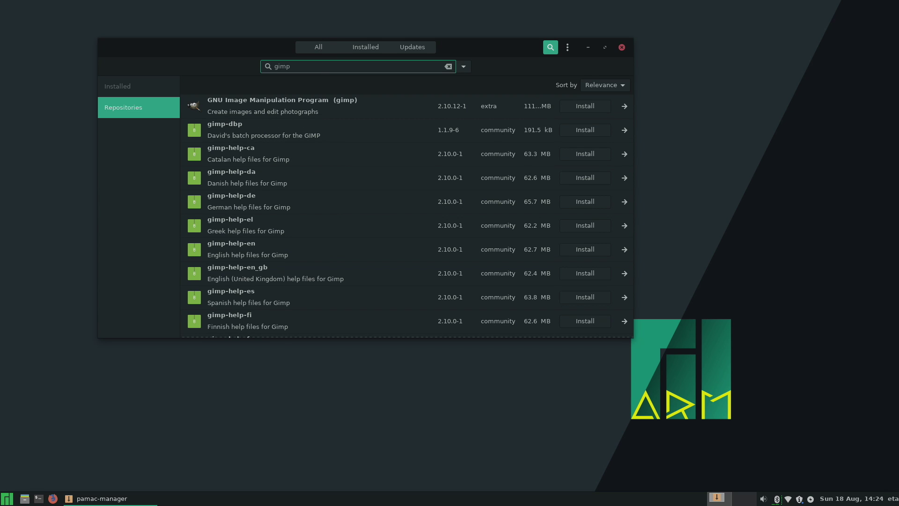
click(290, 104)
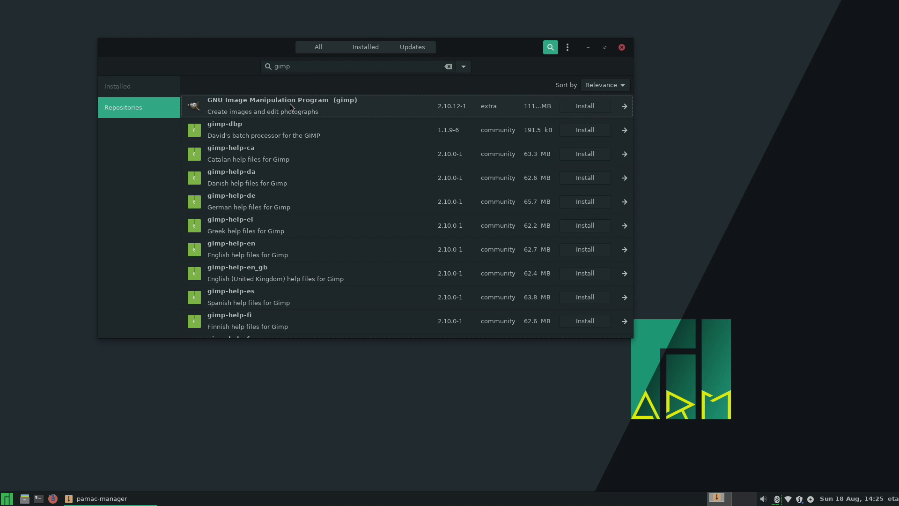
click(622, 47)
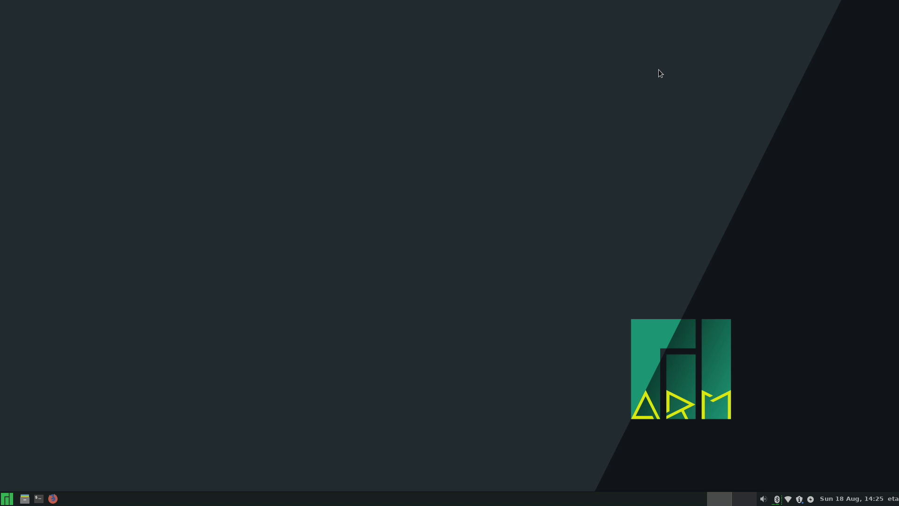
- In a new terminal, install GIMP with sudo pacman -Sy gimp, entering the password and confirming with y
key(ctrl+alt+t)
drag(279, 21, 547, 52)
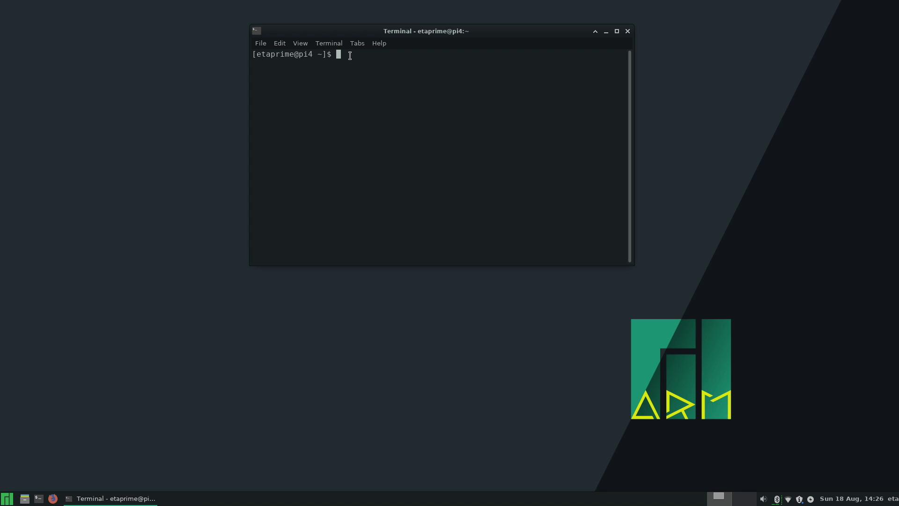
text(sudo pacman -Sy gimp)
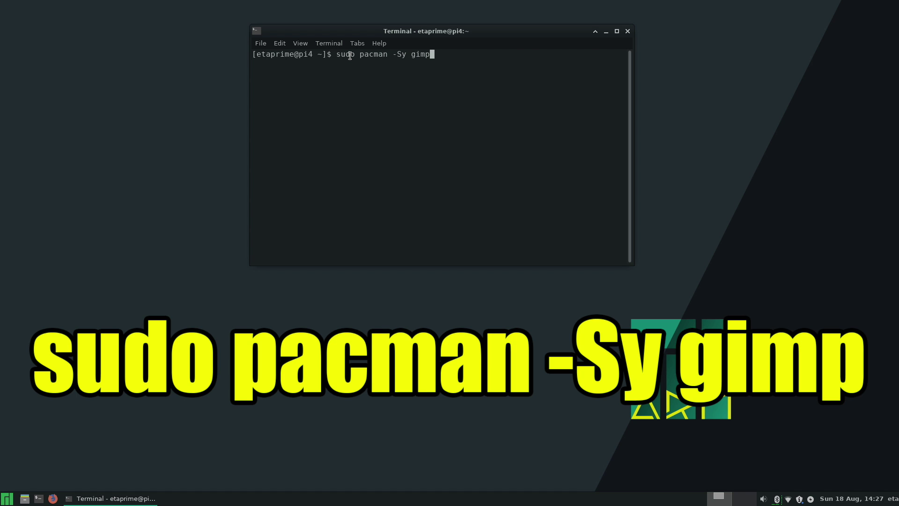
key(Return)
key(Return)
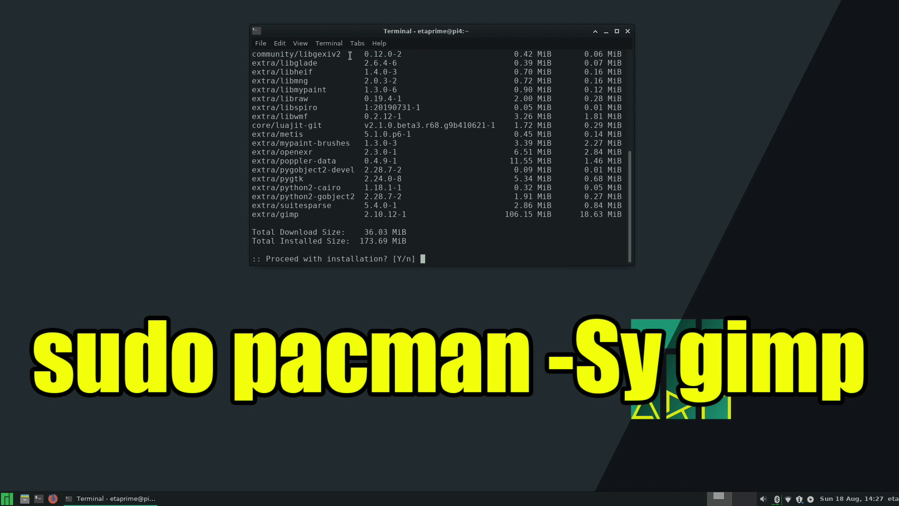
text(y)
key(Return)
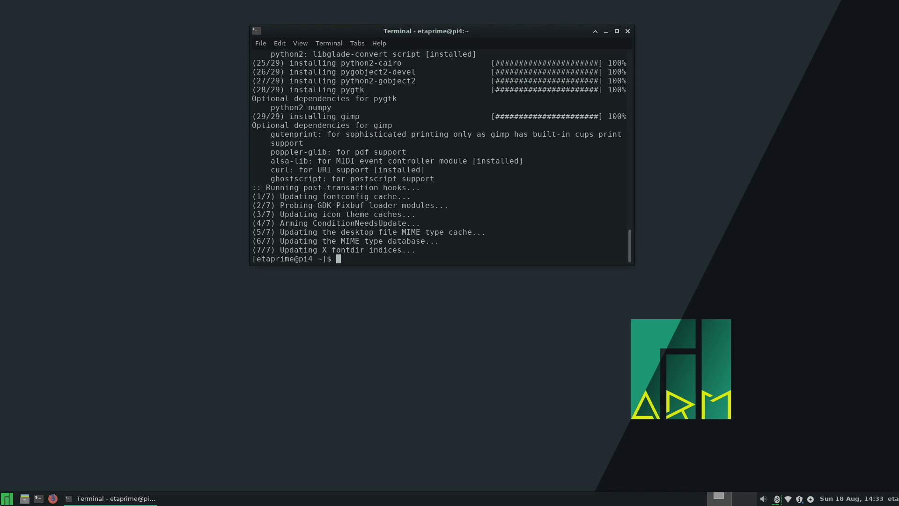
- Launch GNU Image Manipulation Program from the menu's Graphics category, then close it
click(7, 499)
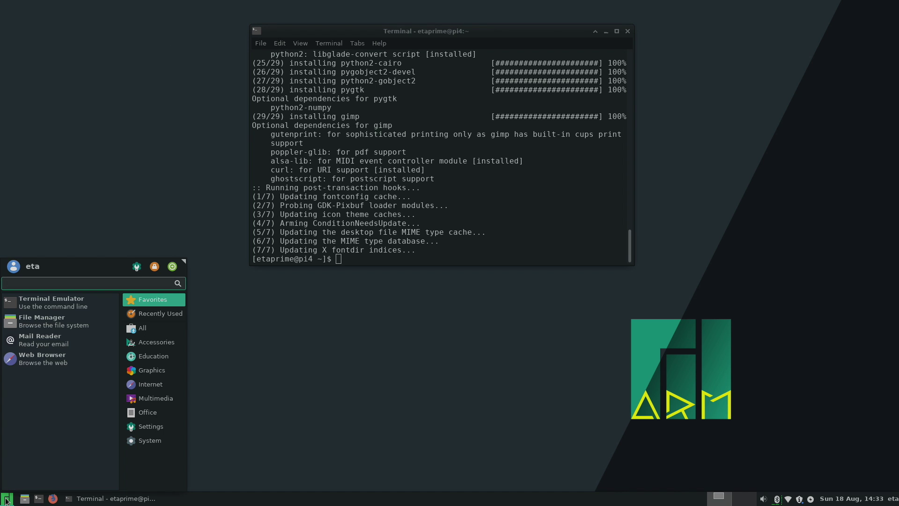
click(161, 375)
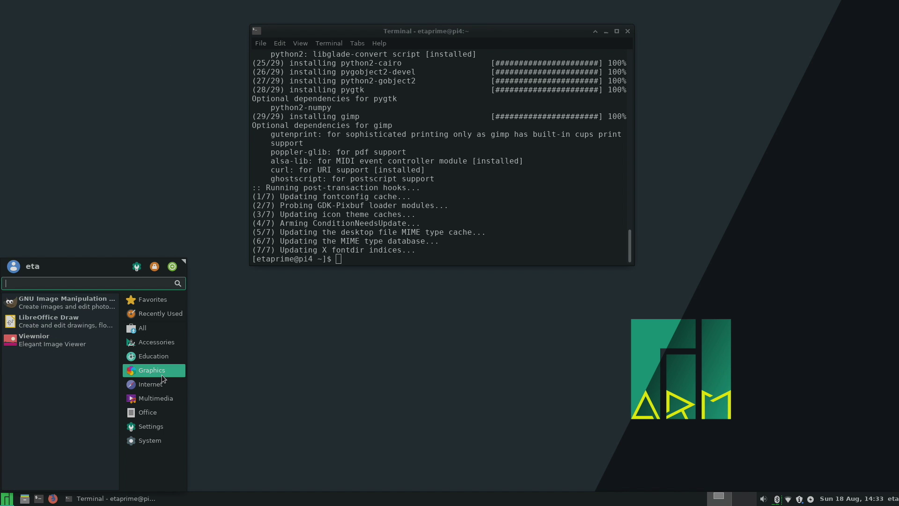
click(56, 307)
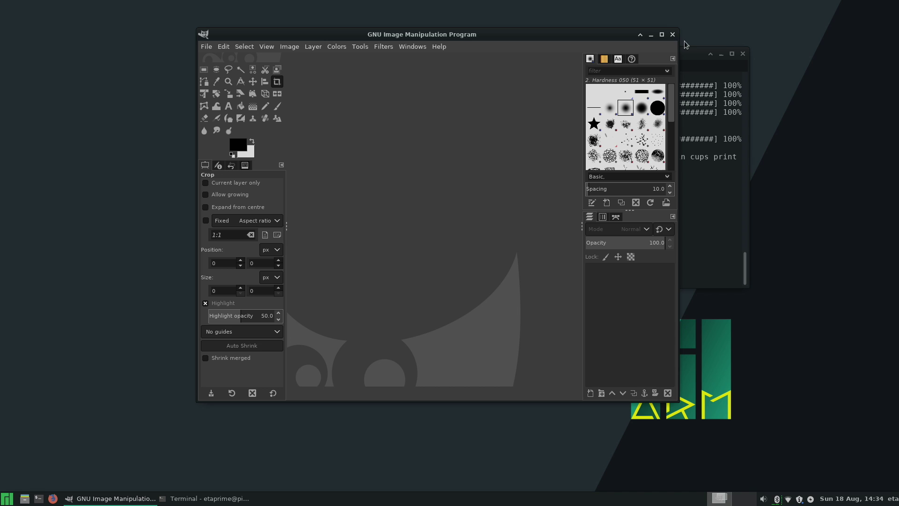
click(672, 34)
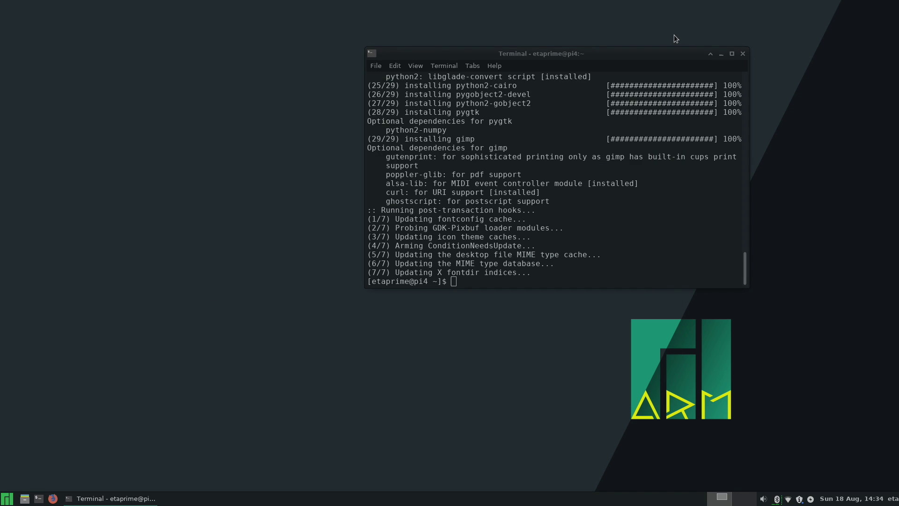
click(745, 55)
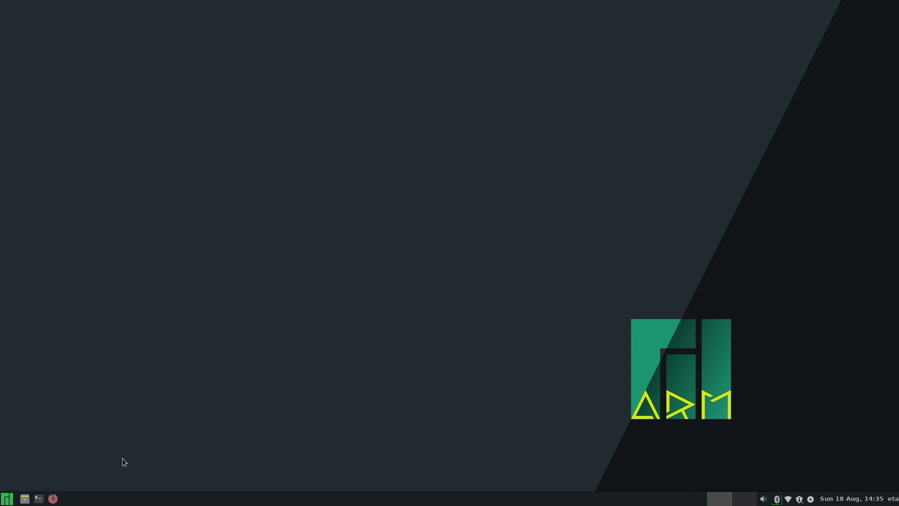
click(53, 499)
click(8, 498)
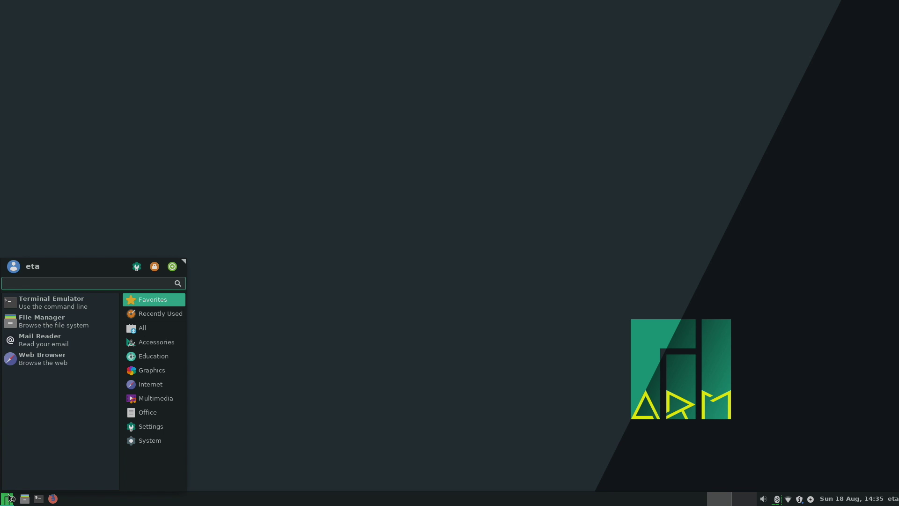
click(164, 314)
click(143, 334)
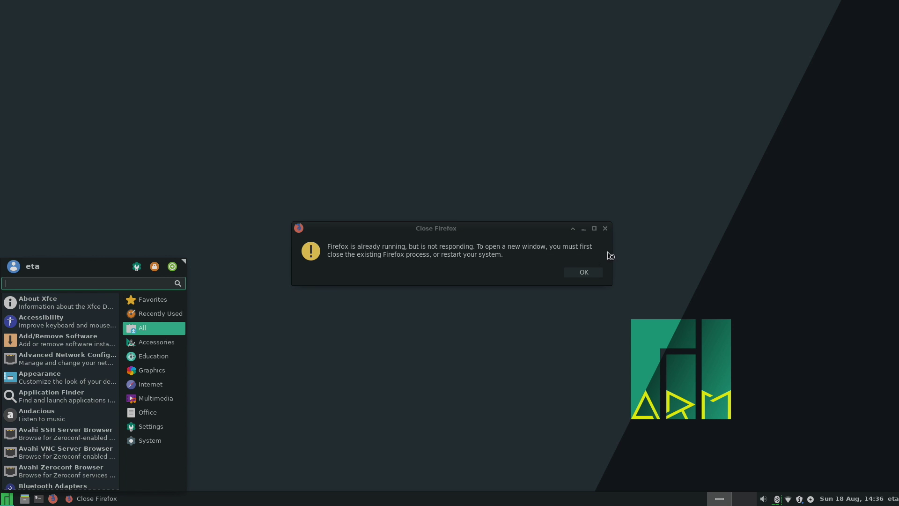
click(584, 273)
click(584, 273)
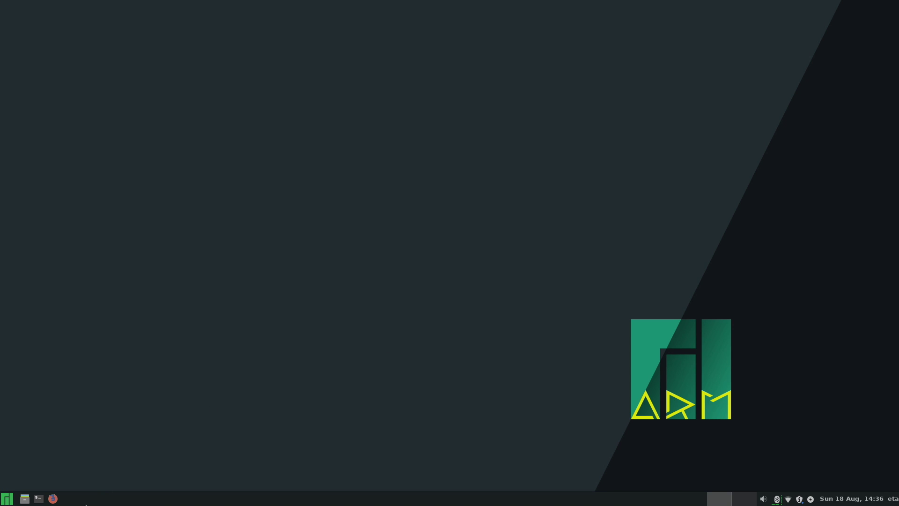
click(53, 498)
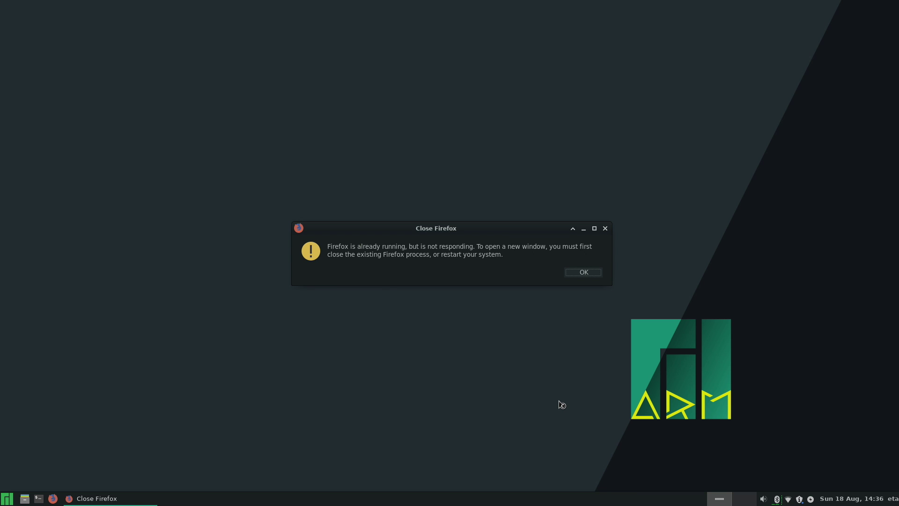
click(605, 229)
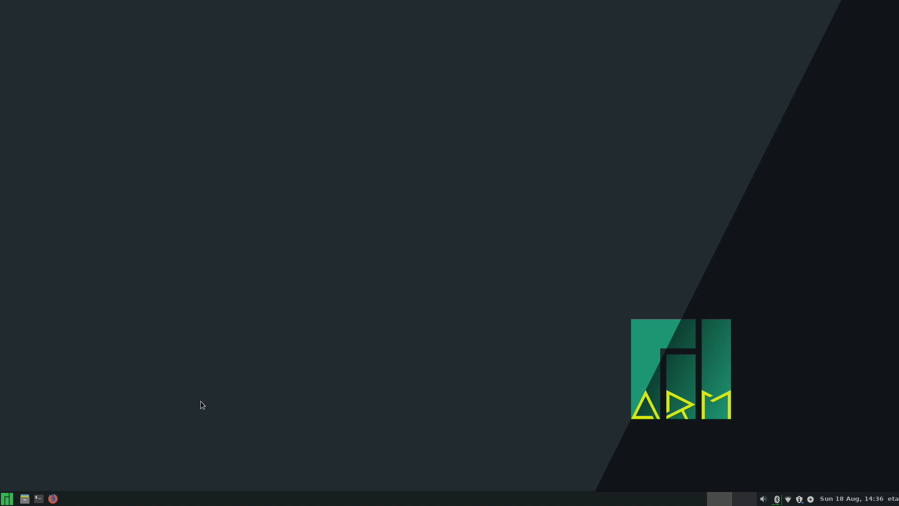
click(7, 498)
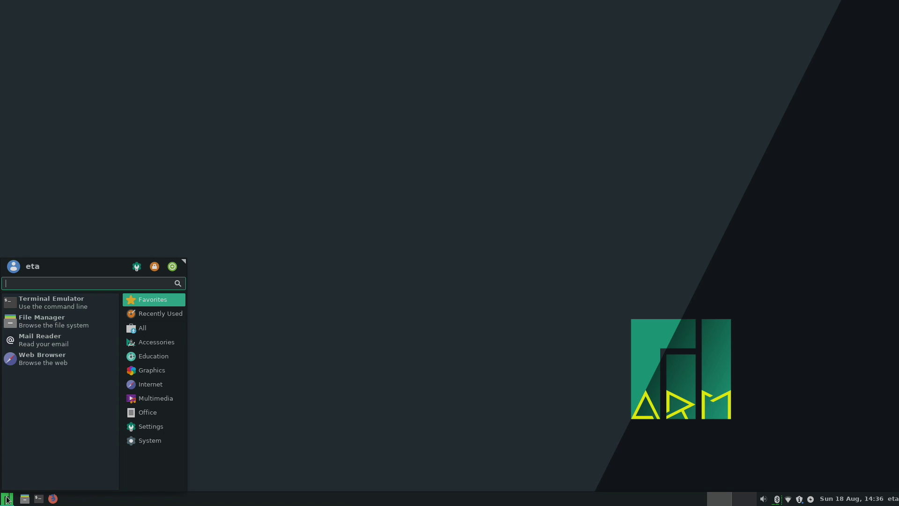
click(164, 313)
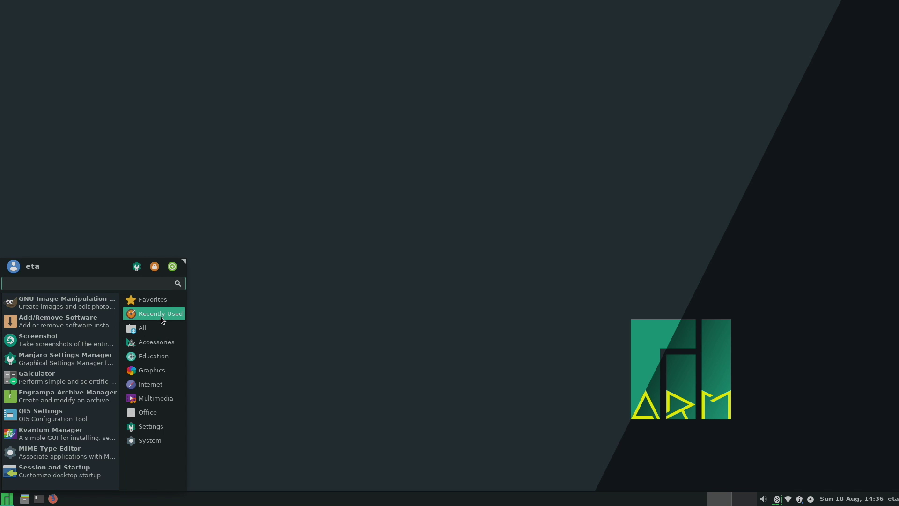
click(177, 328)
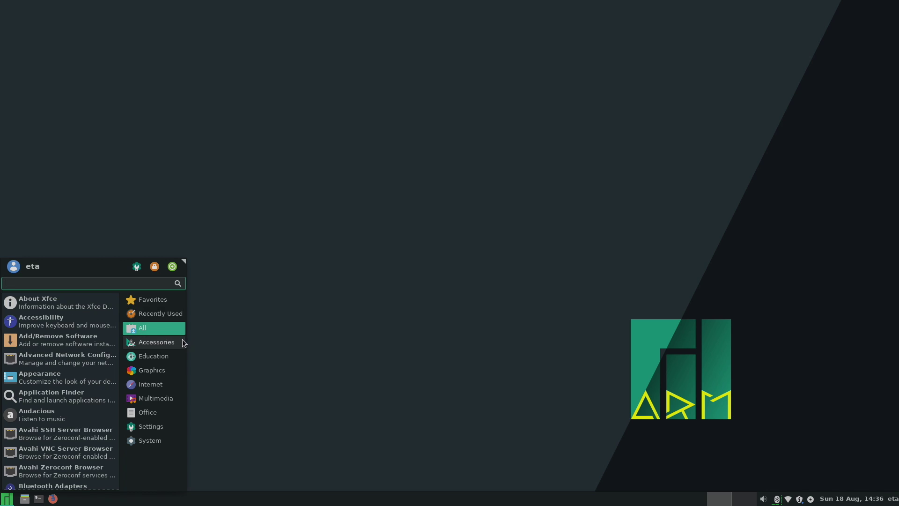
click(166, 345)
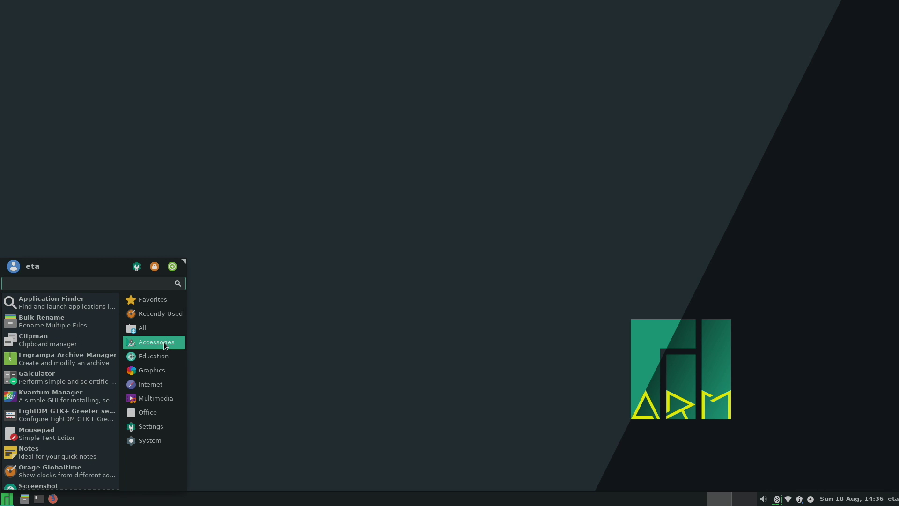
click(159, 357)
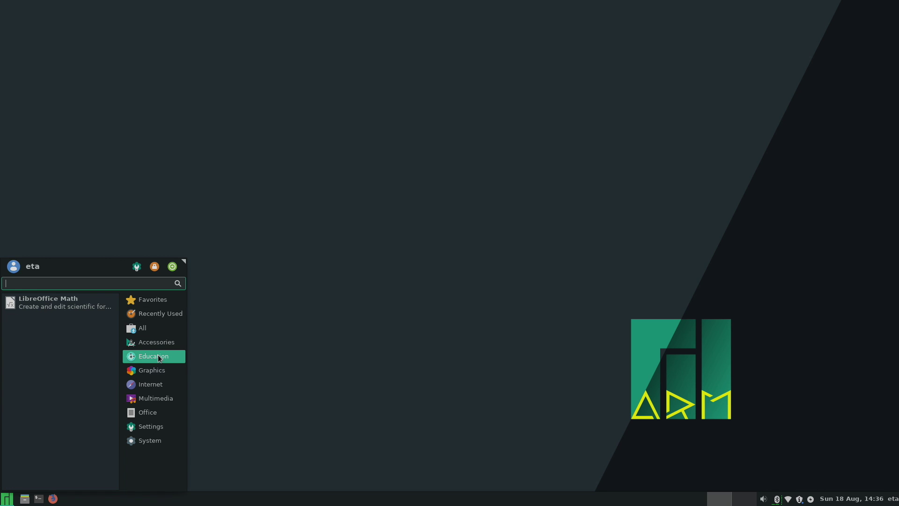
click(154, 371)
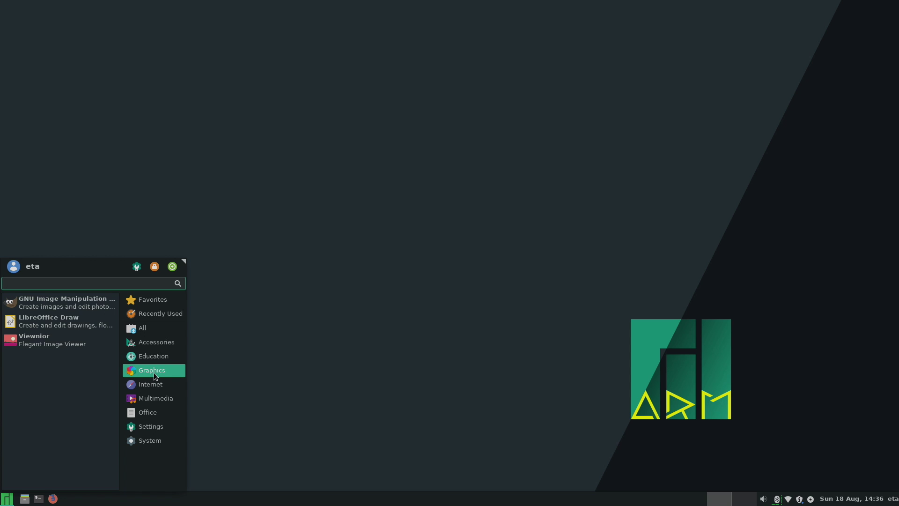
click(154, 385)
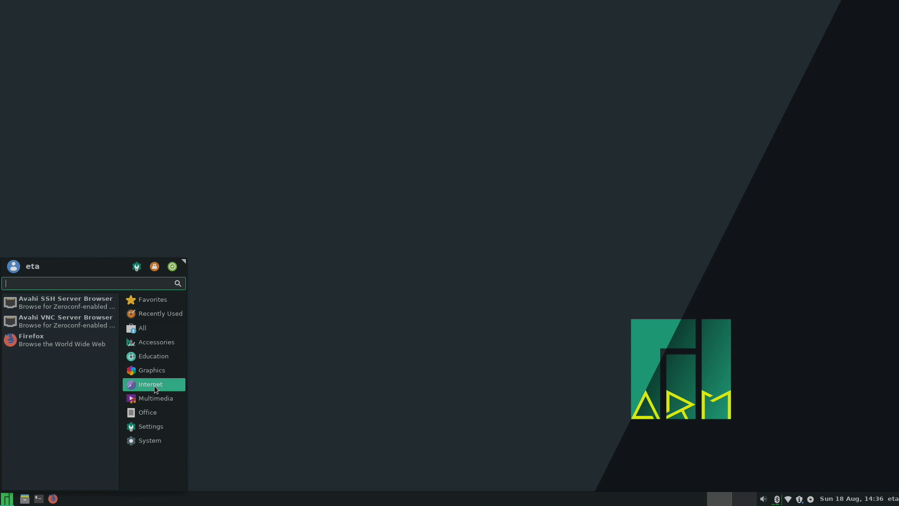
click(150, 399)
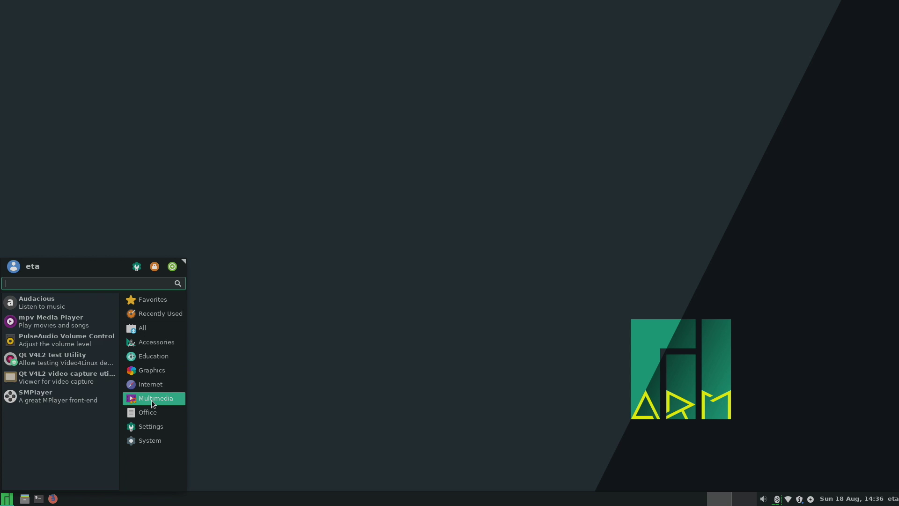
click(147, 414)
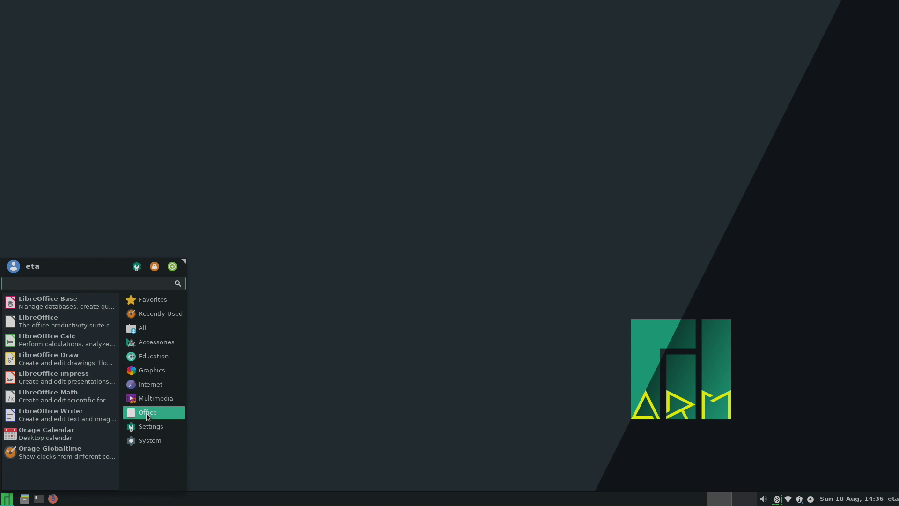
click(151, 428)
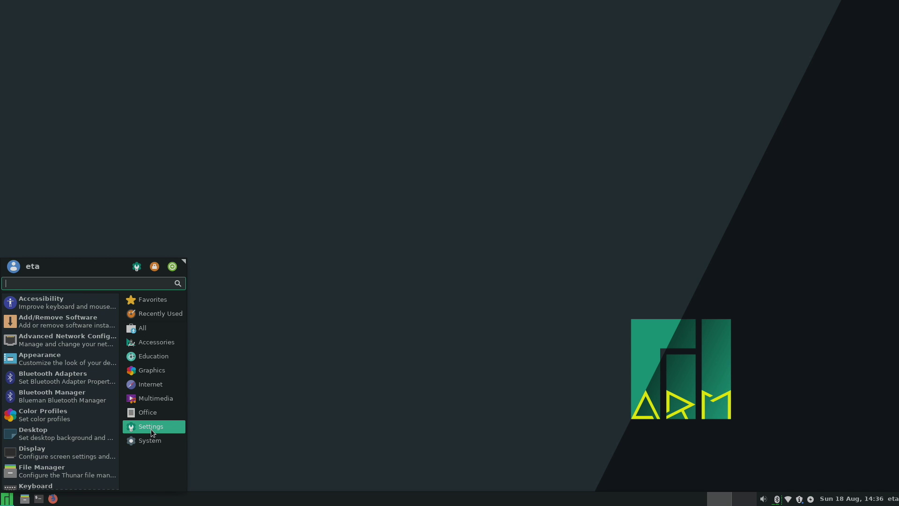
click(381, 237)
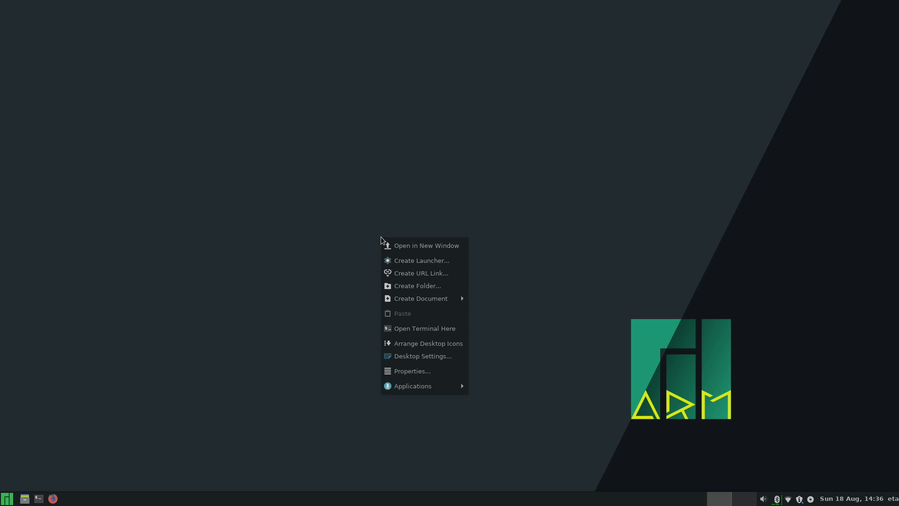